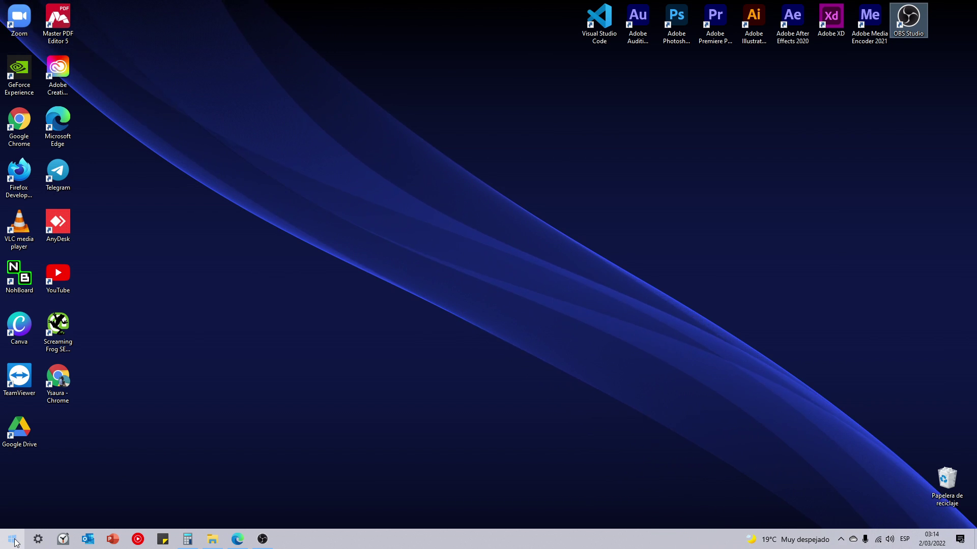
Step: Search for the Configuración app, launch it and open the Almacenamiento page of the Sistema settings
left_click(13, 541)
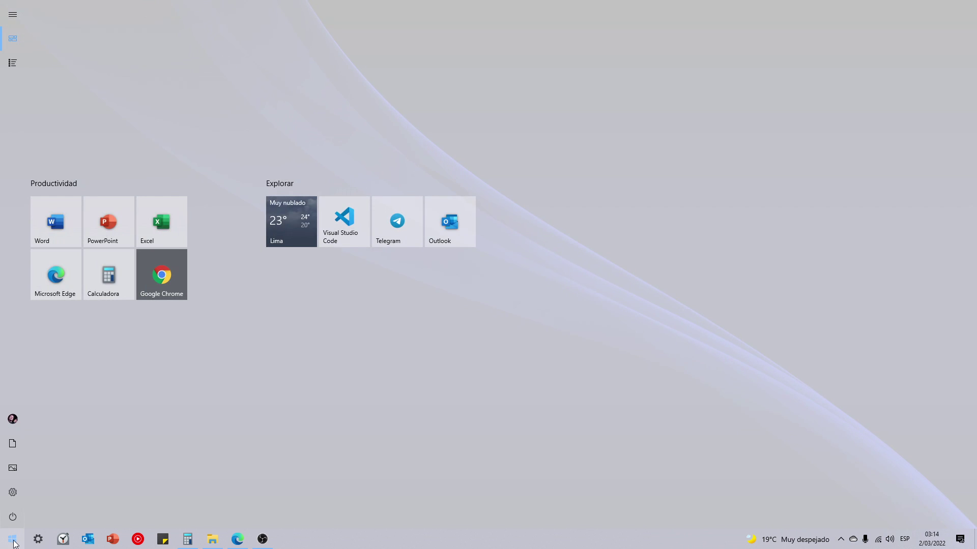
mouse_move(13, 497)
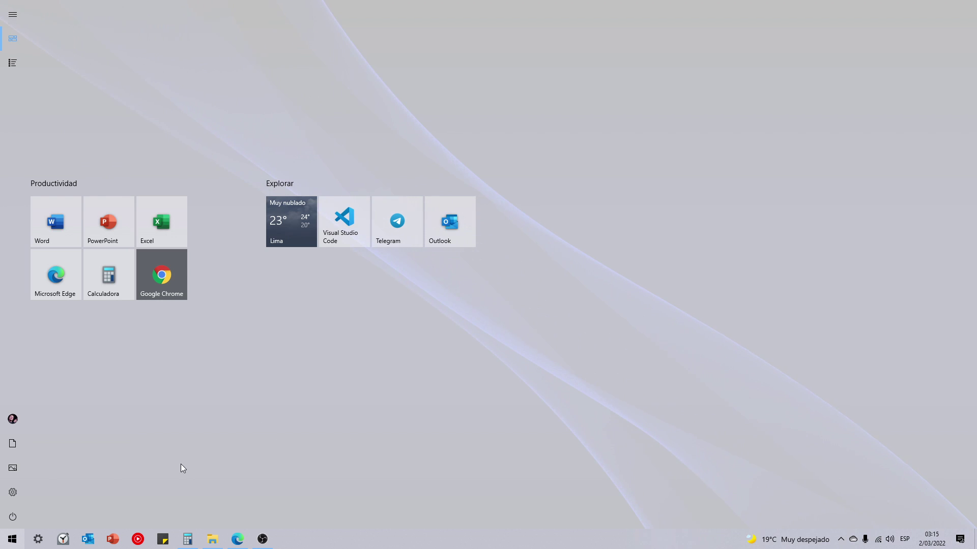
type("confi")
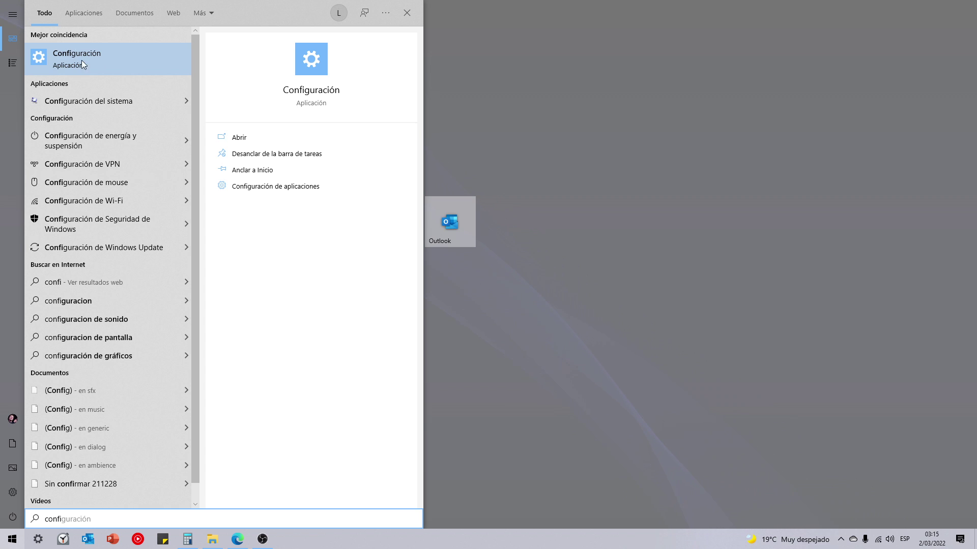
left_click(62, 65)
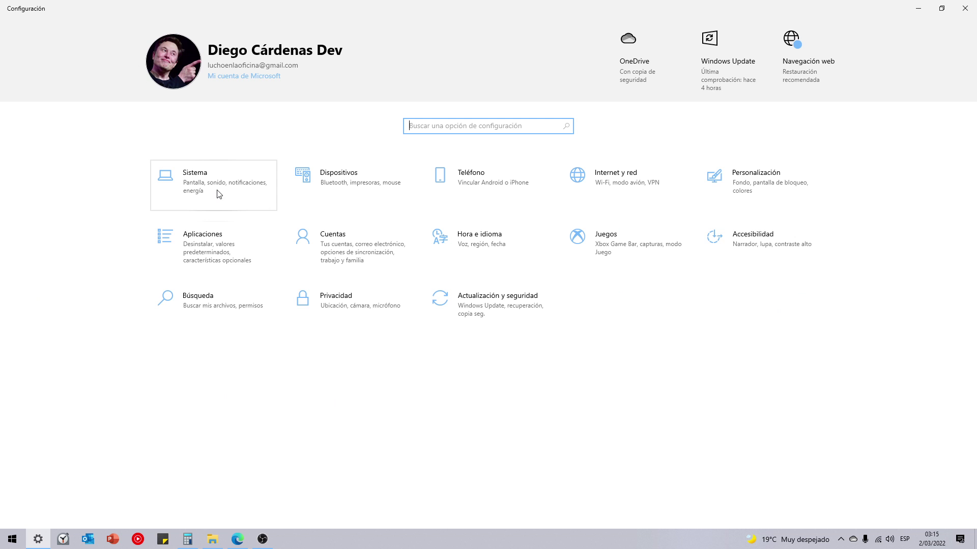
left_click(195, 179)
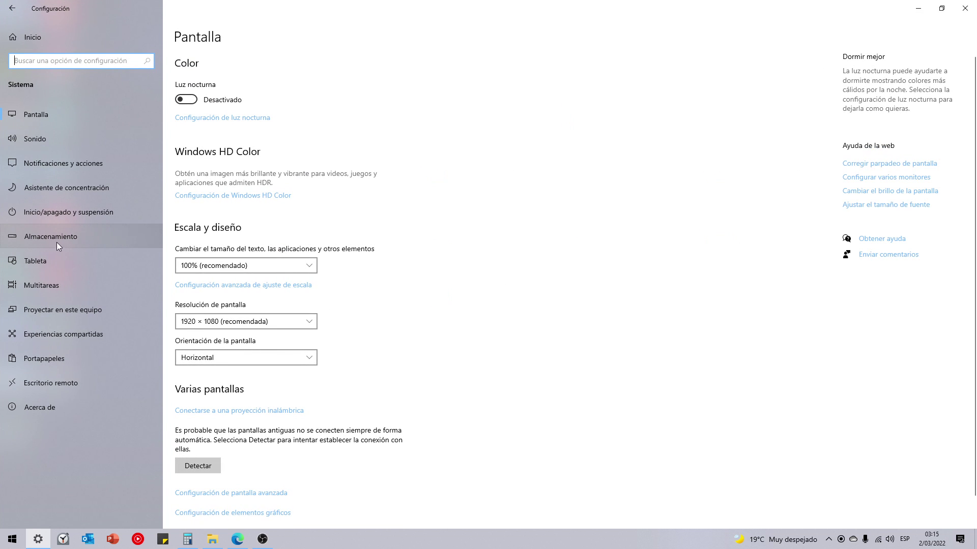
left_click(47, 237)
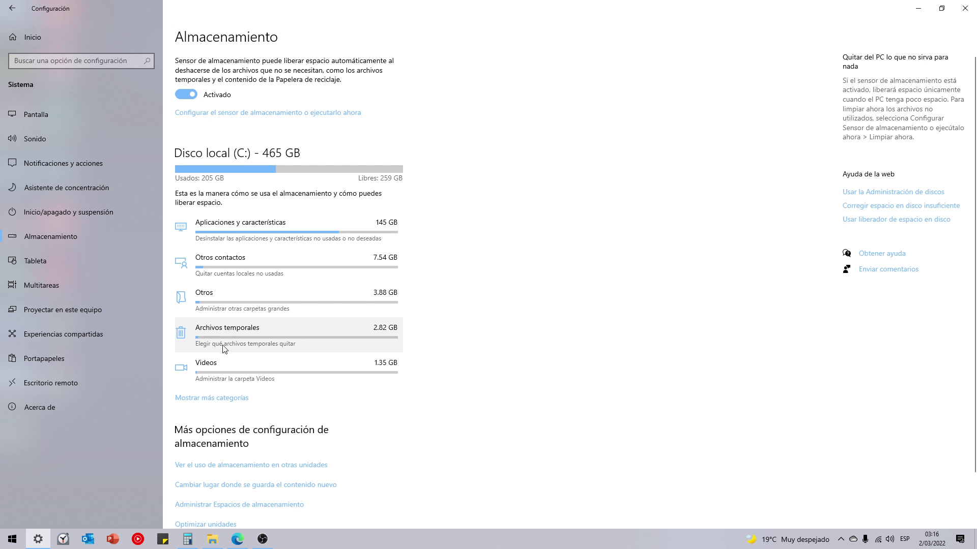
Step: Show more storage categories for Disco local (C:) and review how much space each one uses
left_click(217, 398)
scroll(286, 331, "down", 3)
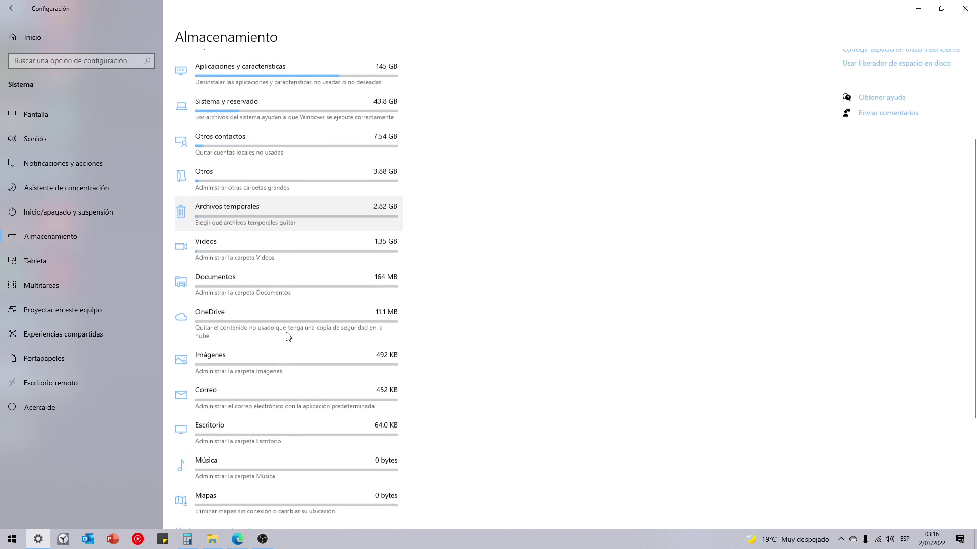
scroll(275, 270, "down", 3)
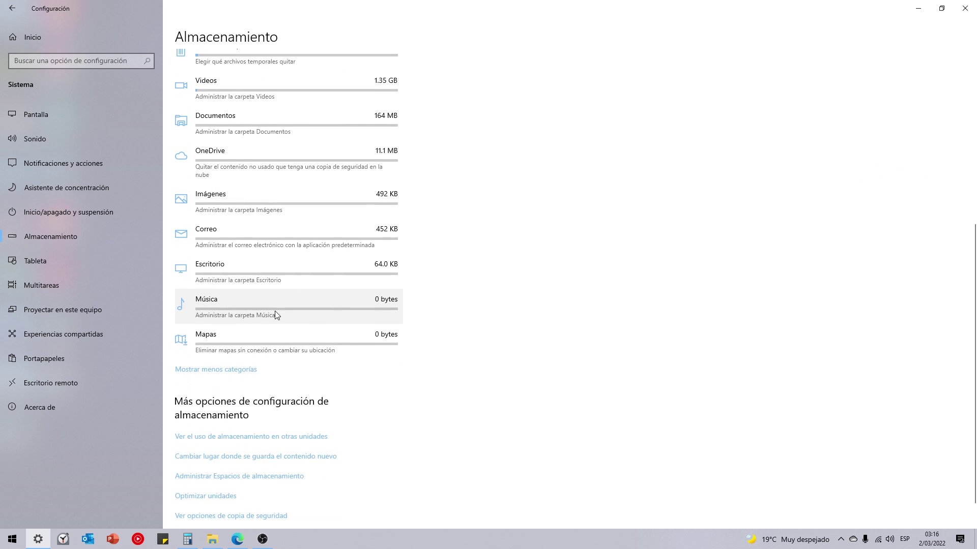
scroll(275, 316, "up", 6)
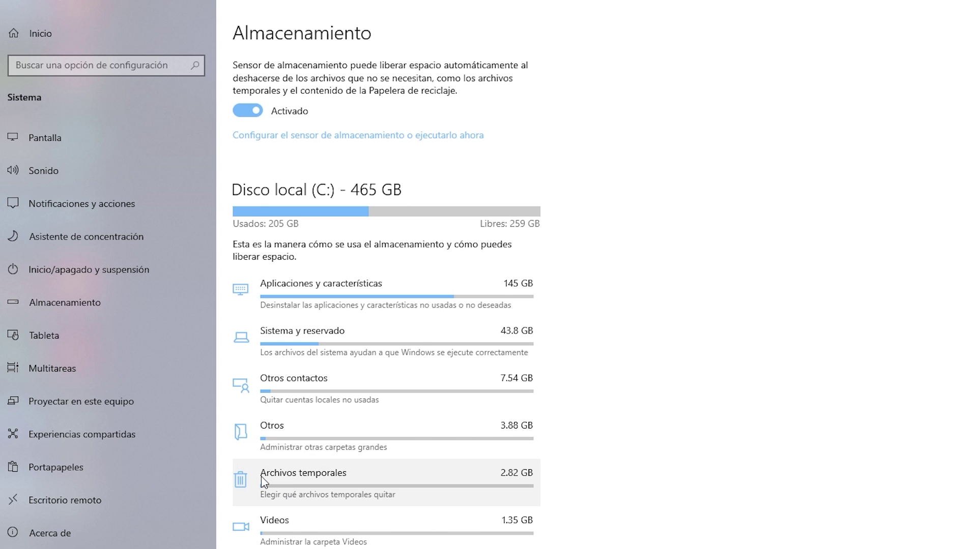
Step: Open the Archivos temporales category and mark Archivos de Optimización de entrega for removal
left_click(349, 485)
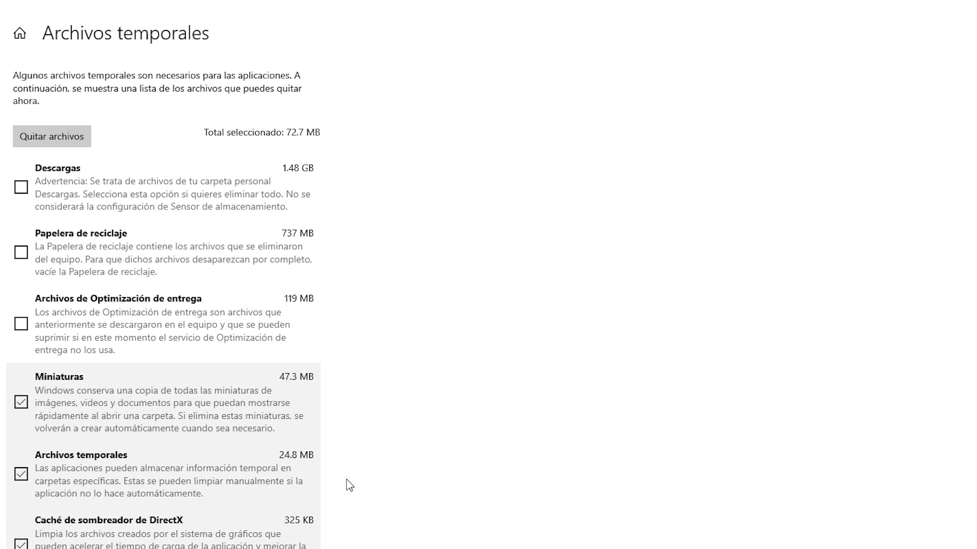
scroll(215, 351, "down", 3)
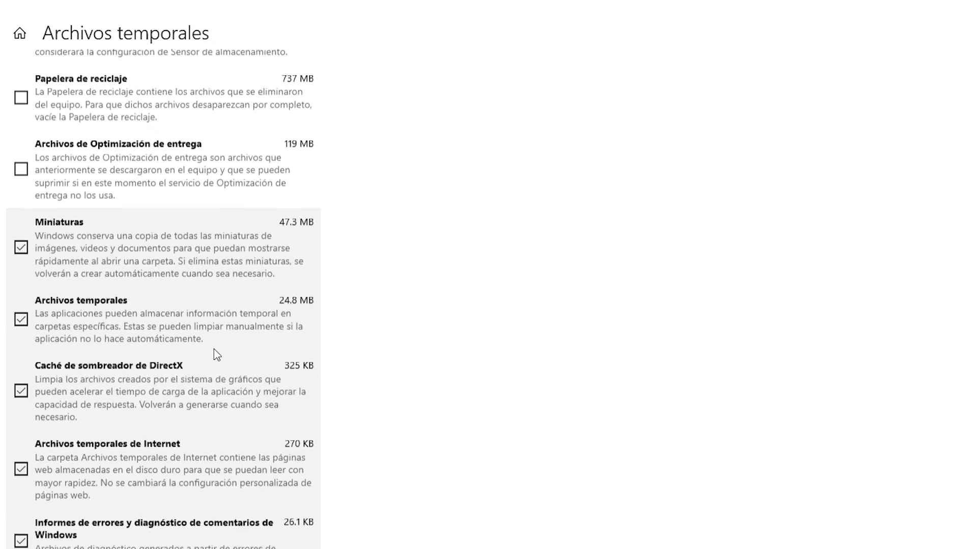
scroll(216, 476, "up", 3)
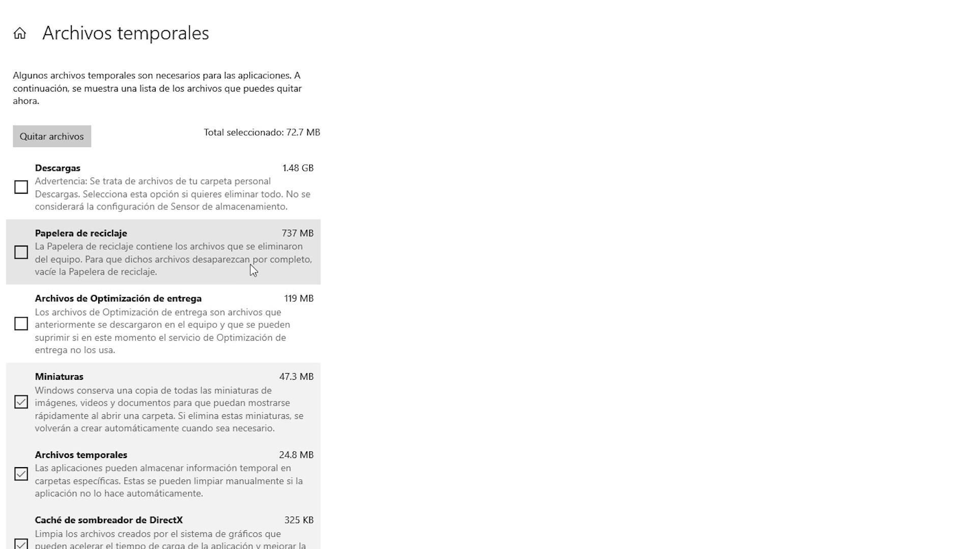
scroll(218, 167, "down", 3)
scroll(48, 469, "up", 3)
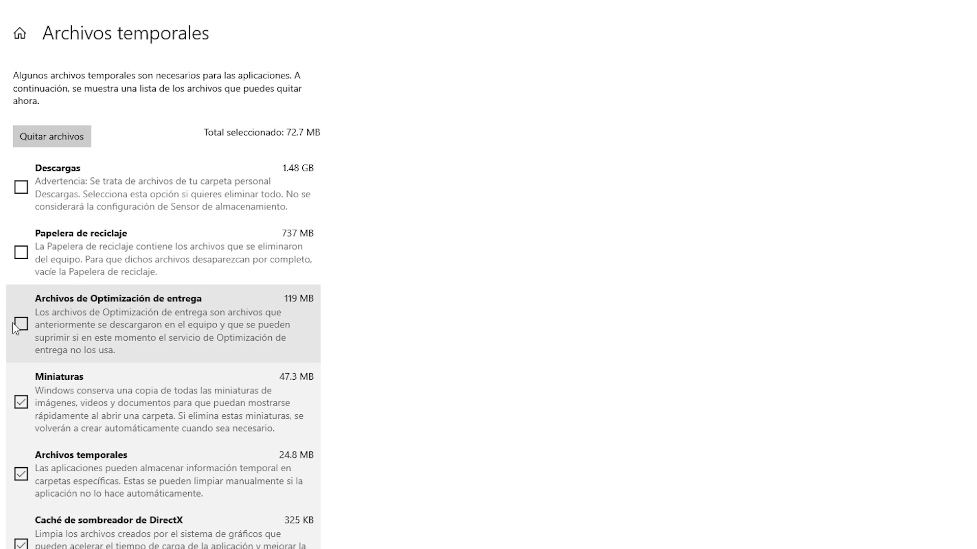
left_click(21, 324)
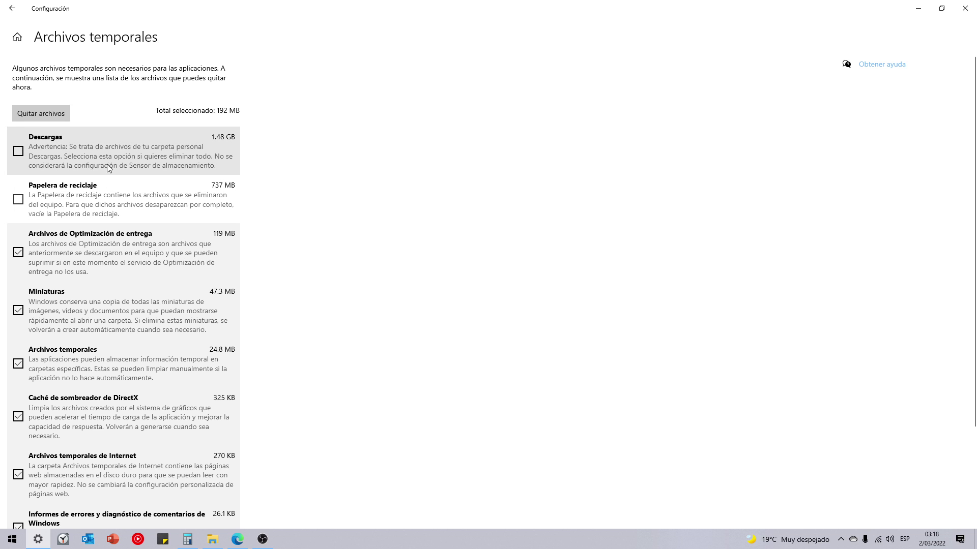
Step: Switch to File Explorer, examine the contents of the Descargas folder and return to the temporary files settings
left_click(212, 540)
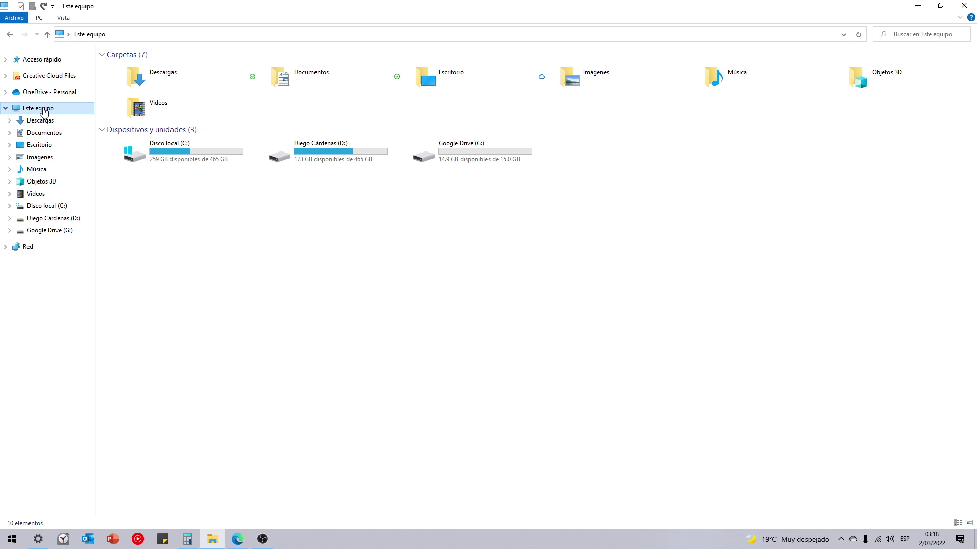
left_click(38, 122)
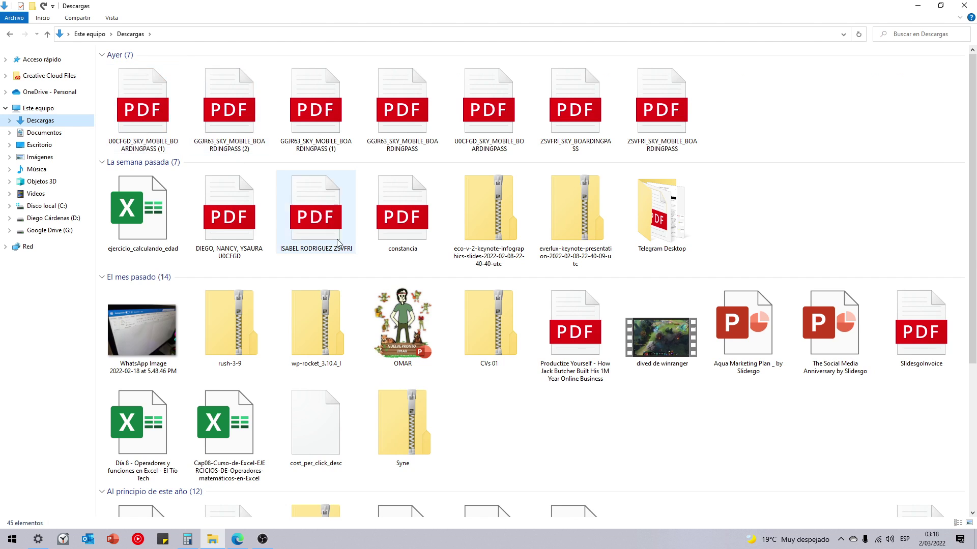
scroll(315, 244, "down", 5)
scroll(421, 338, "up", 5)
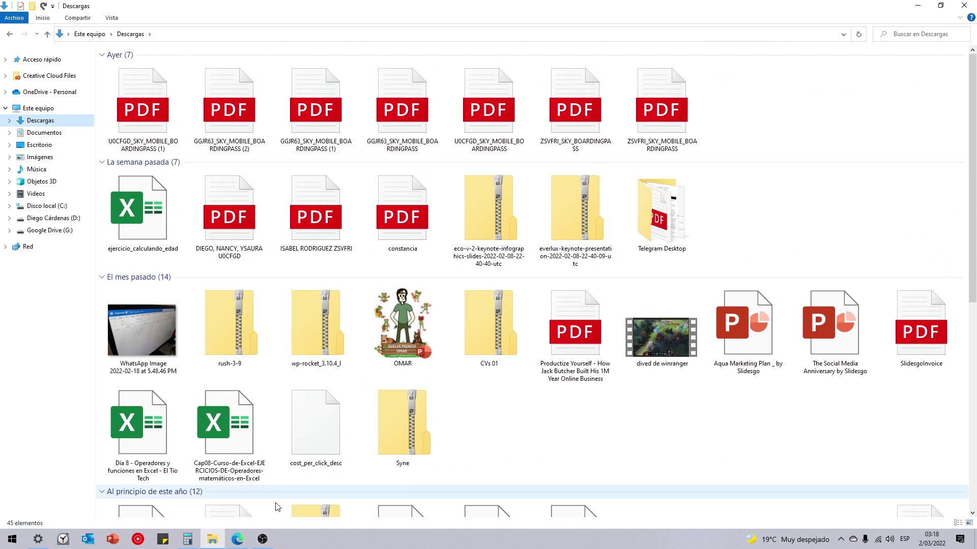
left_click(40, 540)
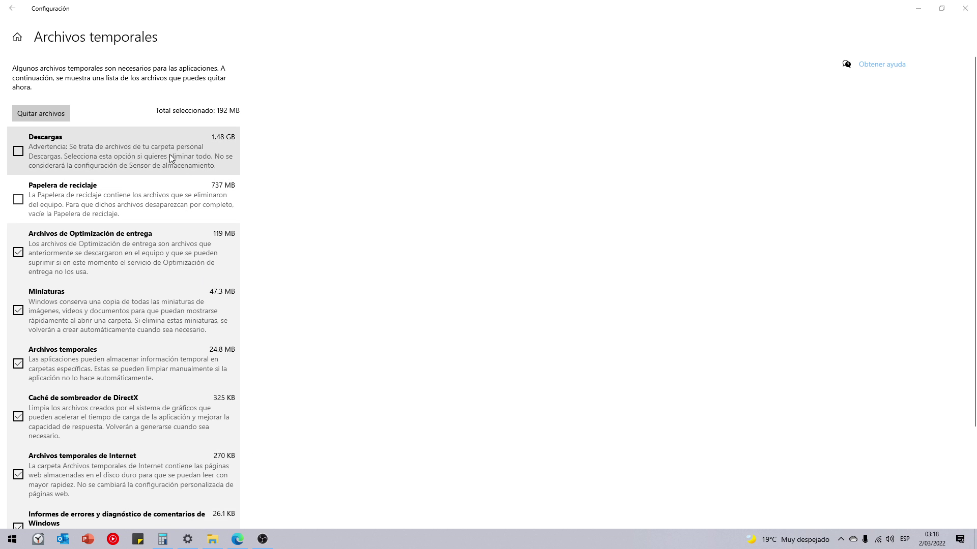
Step: Try selecting groups of files in the Descargas folder, clear the selection and return to the temporary files settings
left_click(212, 539)
left_click_drag(888, 451, 114, 102)
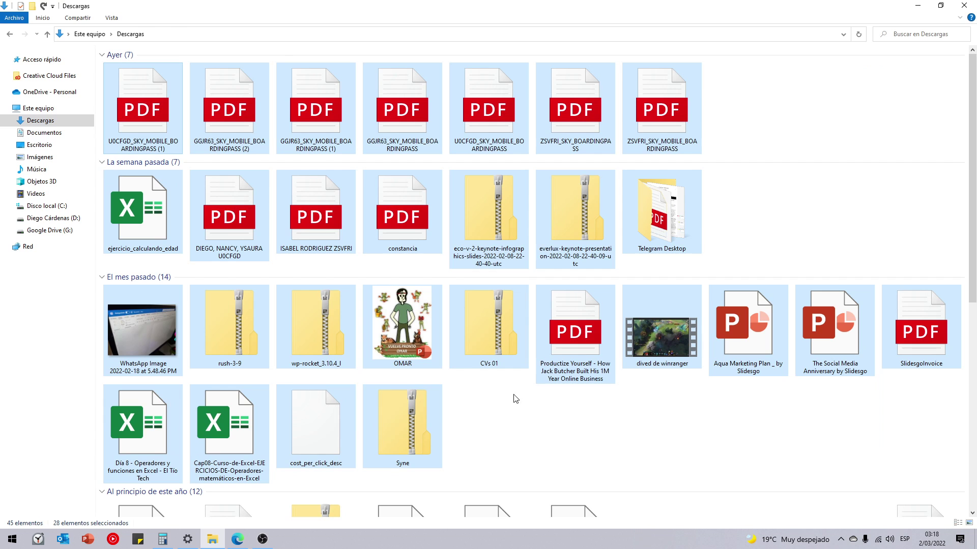
left_click(758, 209)
left_click_drag(242, 217, 241, 219)
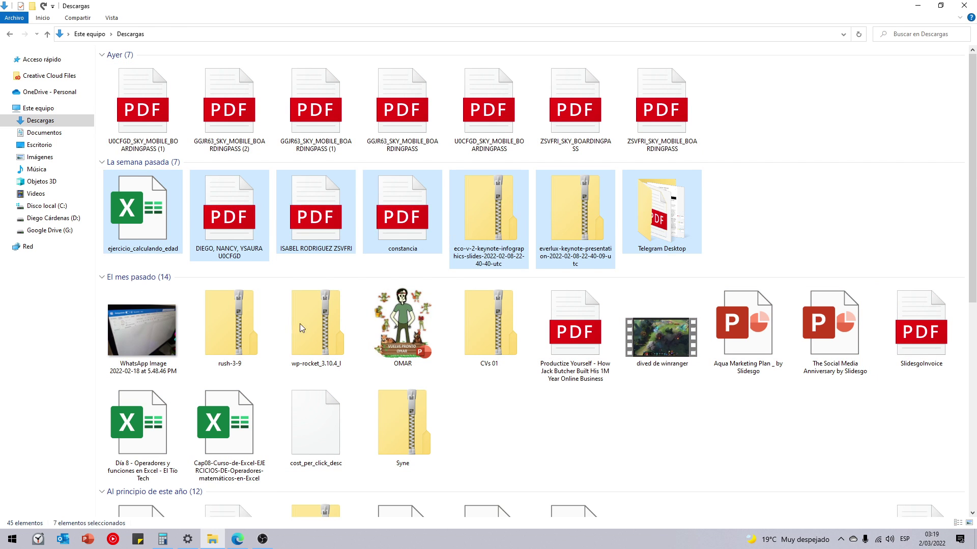
left_click(538, 453)
left_click(188, 539)
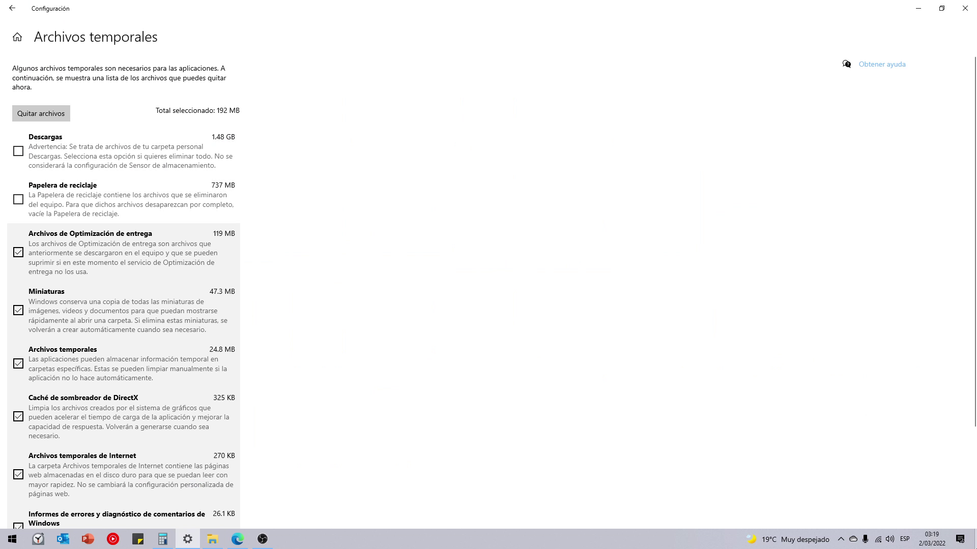
Step: Open the Papelera de reciclaje from the desktop, examine its deleted files, close it and return to the temporary files settings
left_click(975, 539)
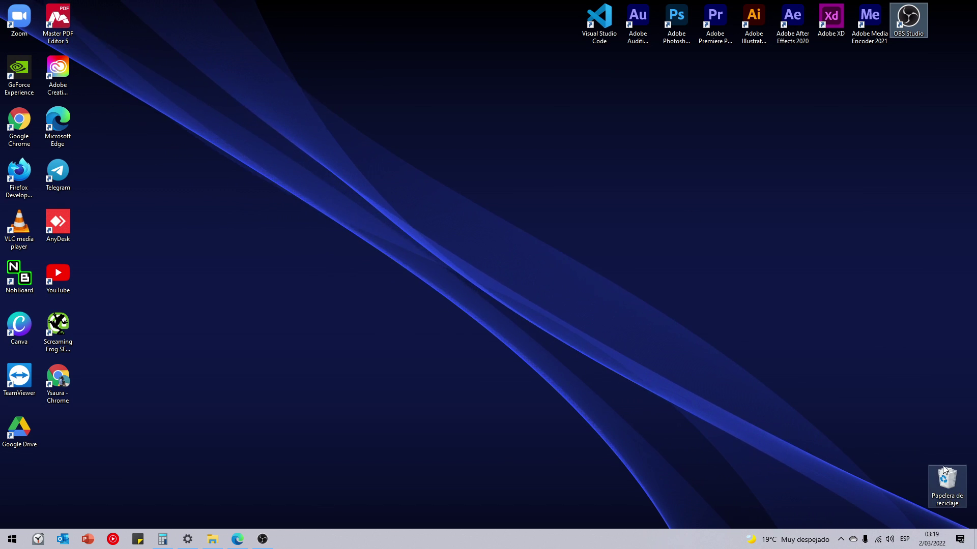
double_click(947, 483)
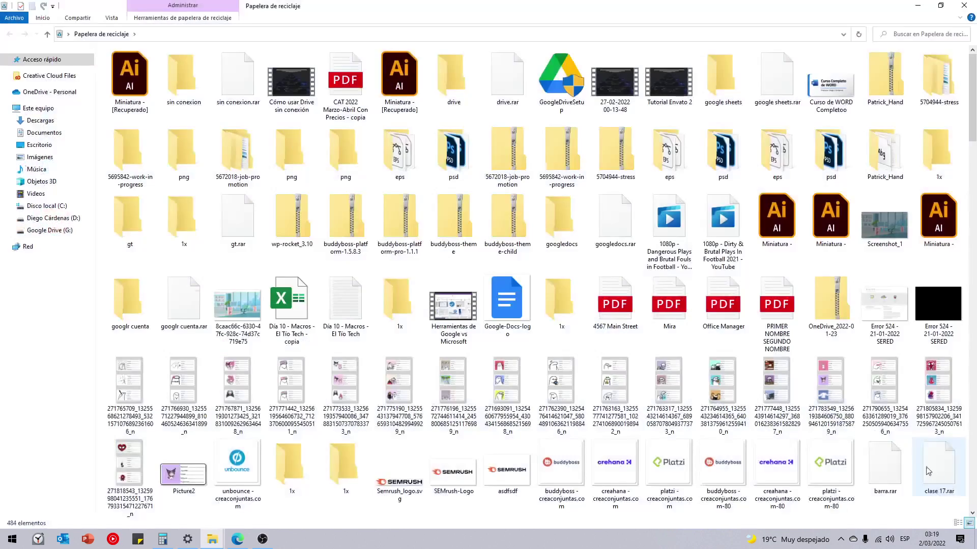
scroll(193, 173, "down", 10)
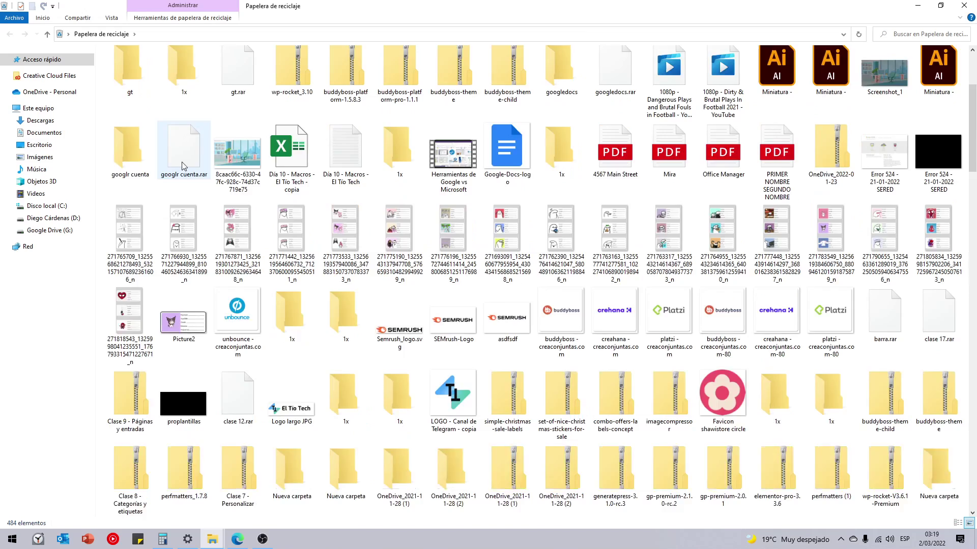
scroll(204, 192, "up", 10)
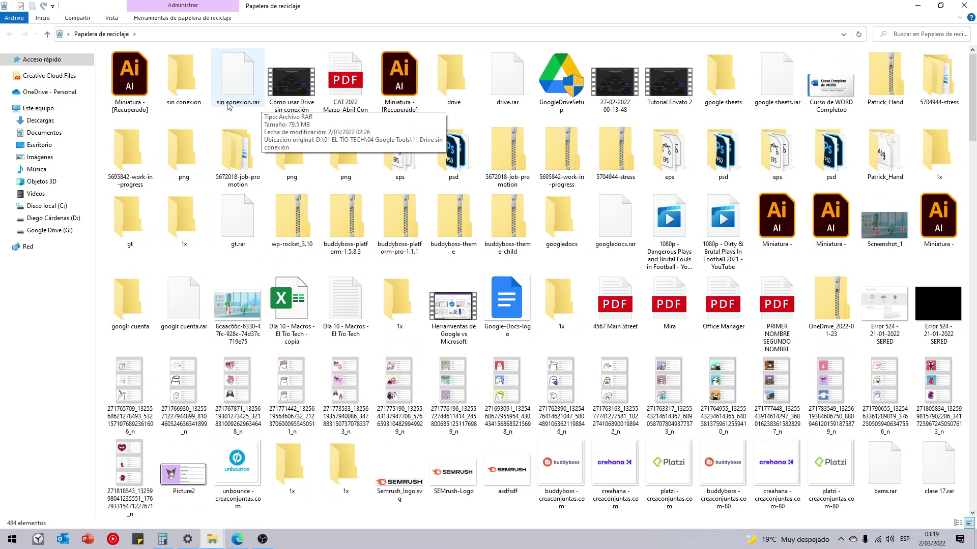
scroll(257, 116, "down", 3)
scroll(257, 116, "up", 3)
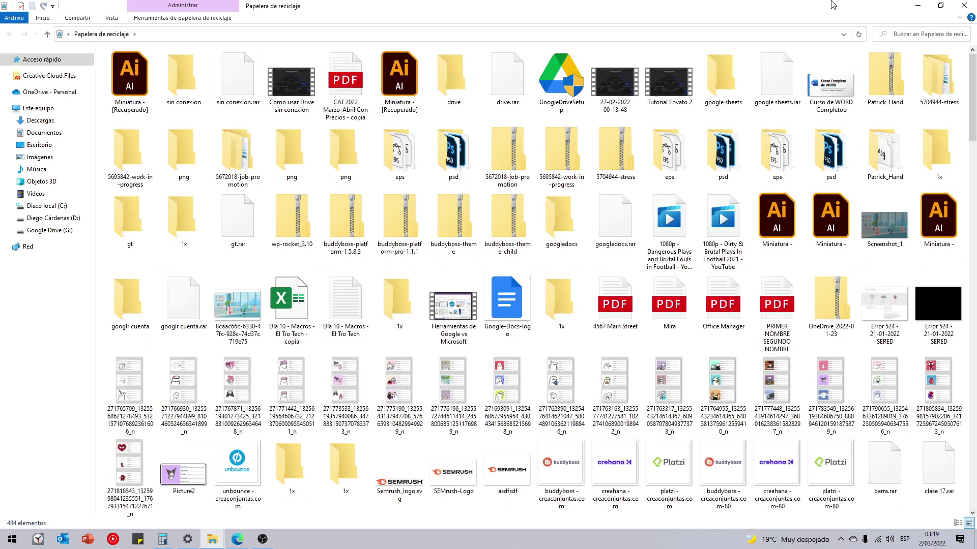
left_click(964, 6)
left_click(188, 539)
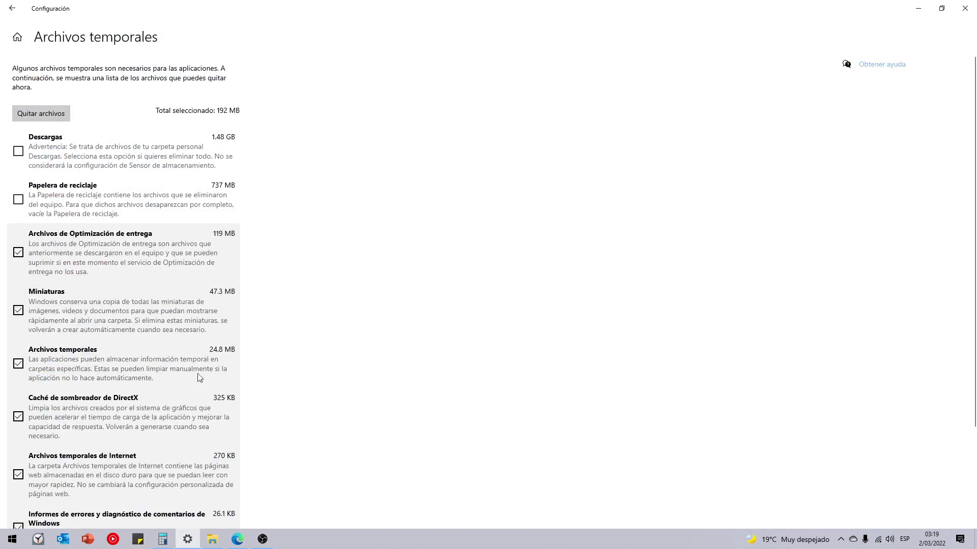
Step: Add Papelera de reciclaje to the categories marked for cleanup and remove all the selected temporary files
left_click(50, 198)
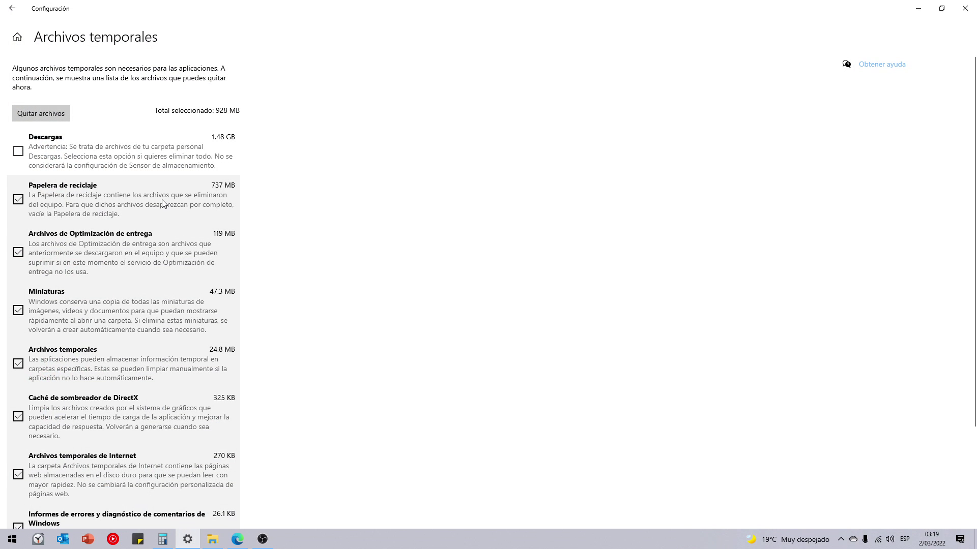
scroll(158, 168, "down", 2)
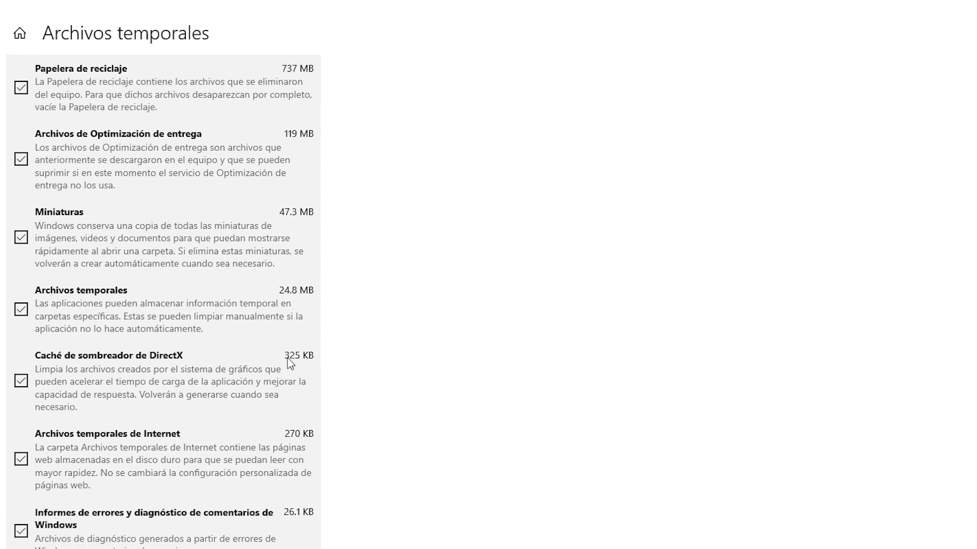
scroll(307, 468, "up", 2)
scroll(276, 391, "up", 2)
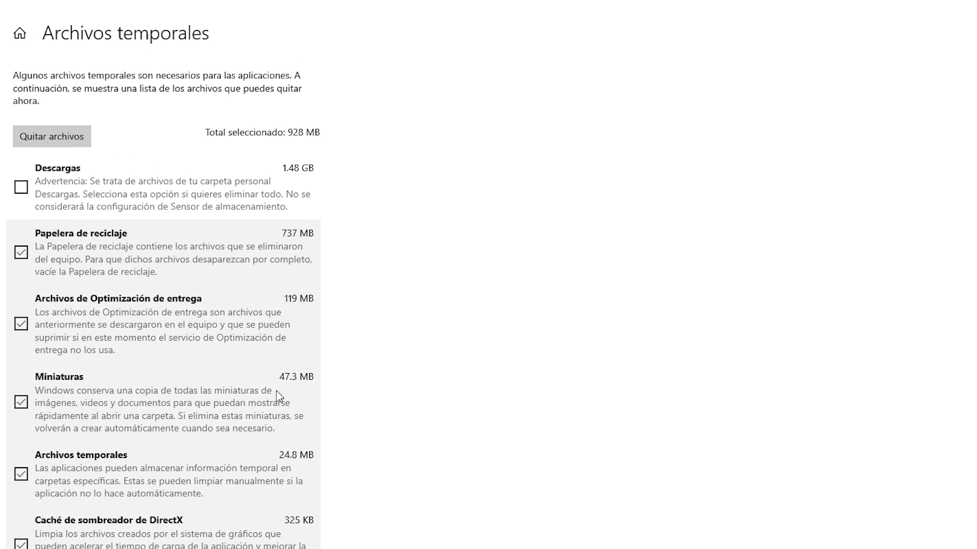
scroll(229, 447, "down", 4)
scroll(238, 520, "up", 3)
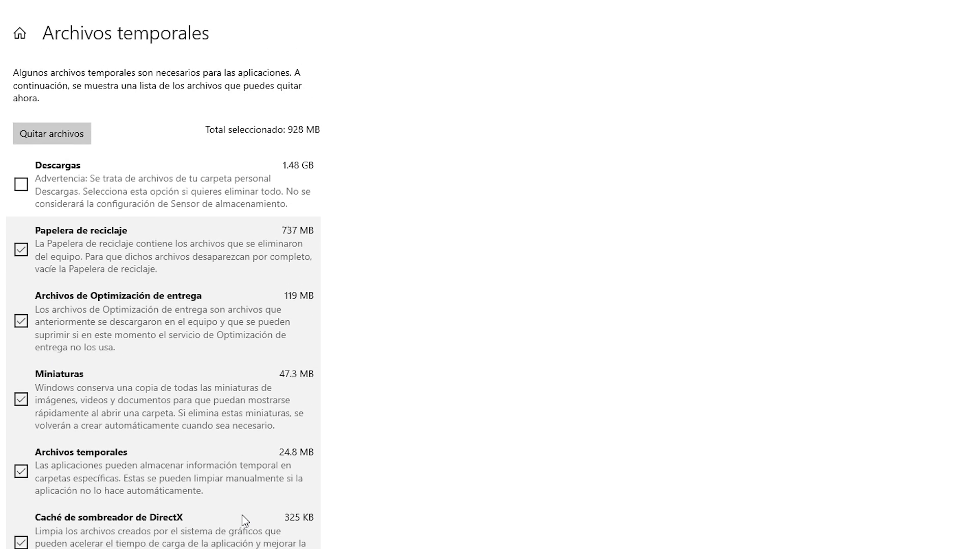
left_click(74, 145)
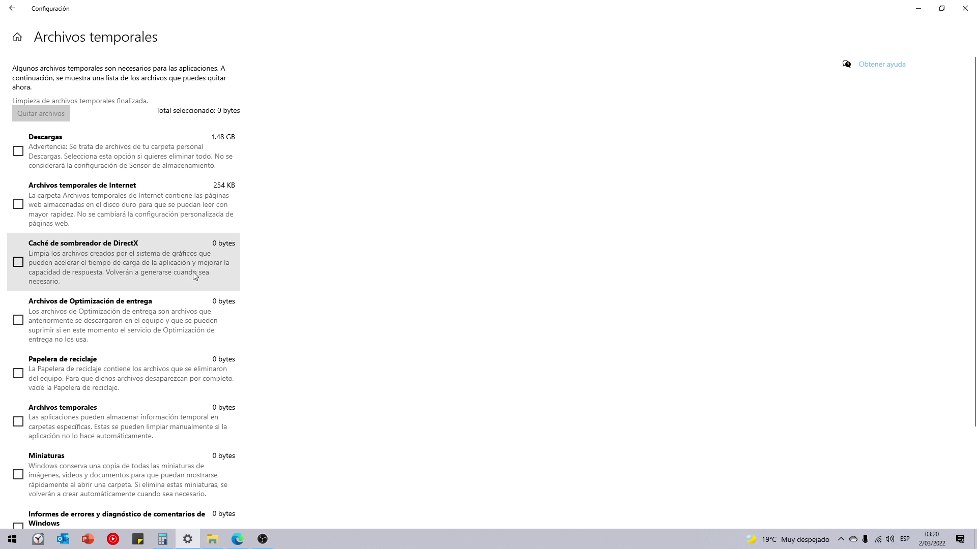
Step: Return to the Almacenamiento overview and open the Aplicaciones y características category of Disco local (C:)
left_click(13, 12)
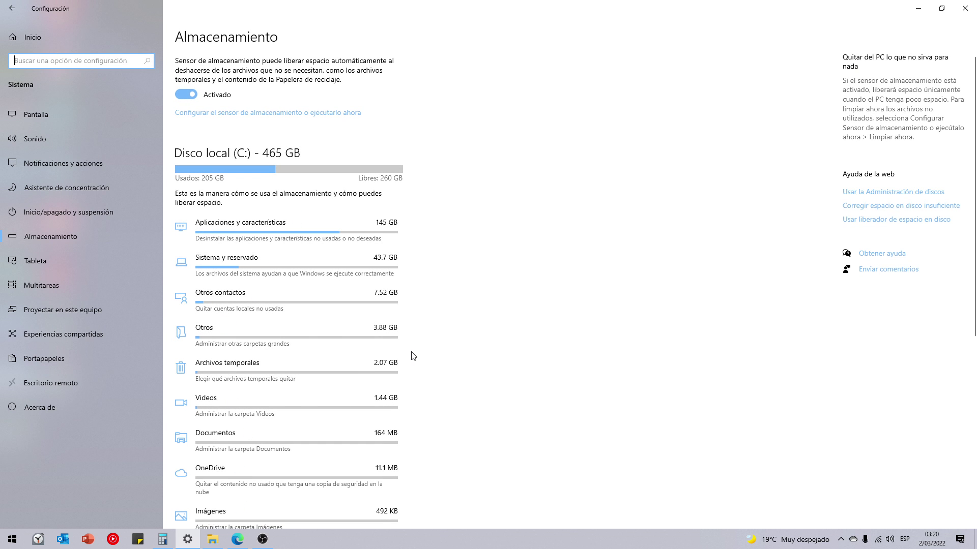
scroll(311, 386, "down", 2)
scroll(338, 410, "up", 1)
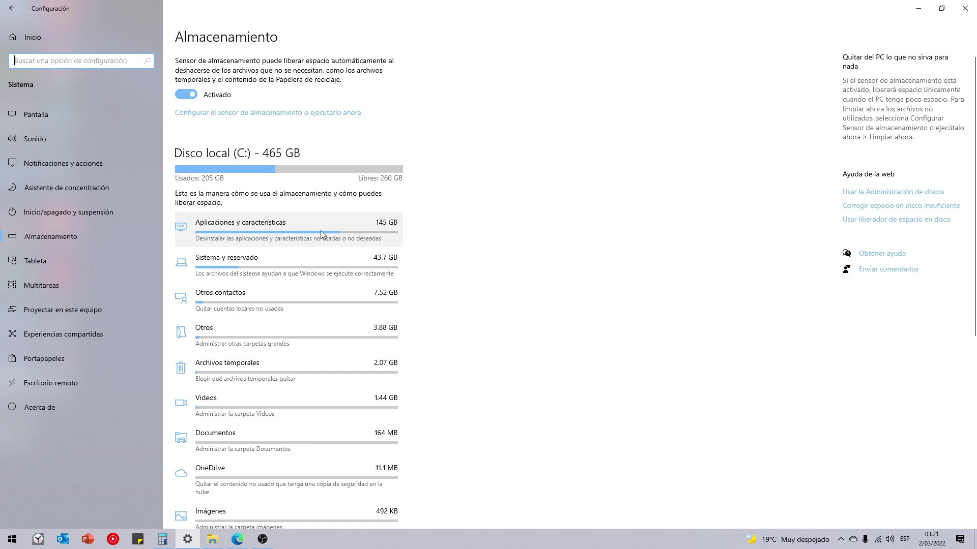
left_click(282, 230)
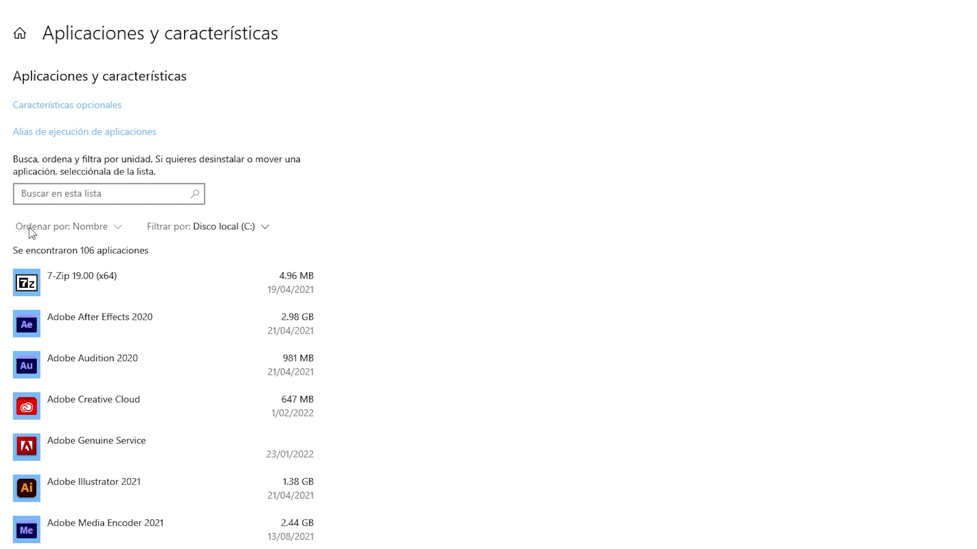
Step: Sort the installed applications on Disco local (C:) by Tamaño and review the largest ones
left_click(95, 228)
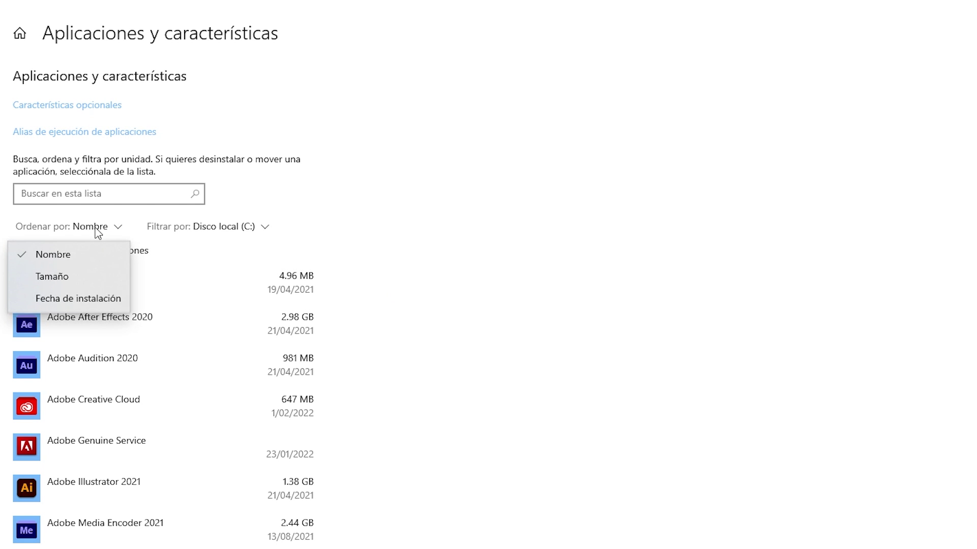
left_click(60, 277)
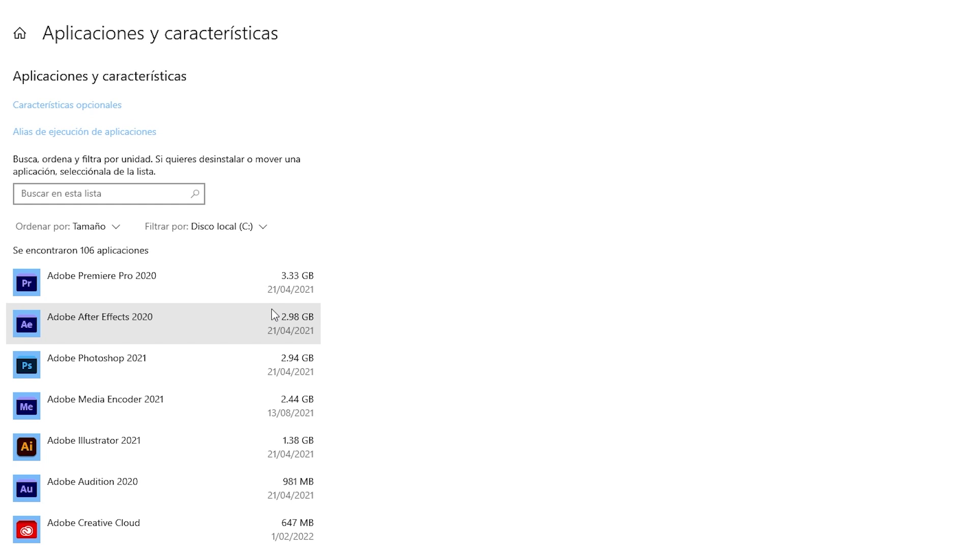
scroll(272, 308, "down", 2)
scroll(279, 283, "down", 8)
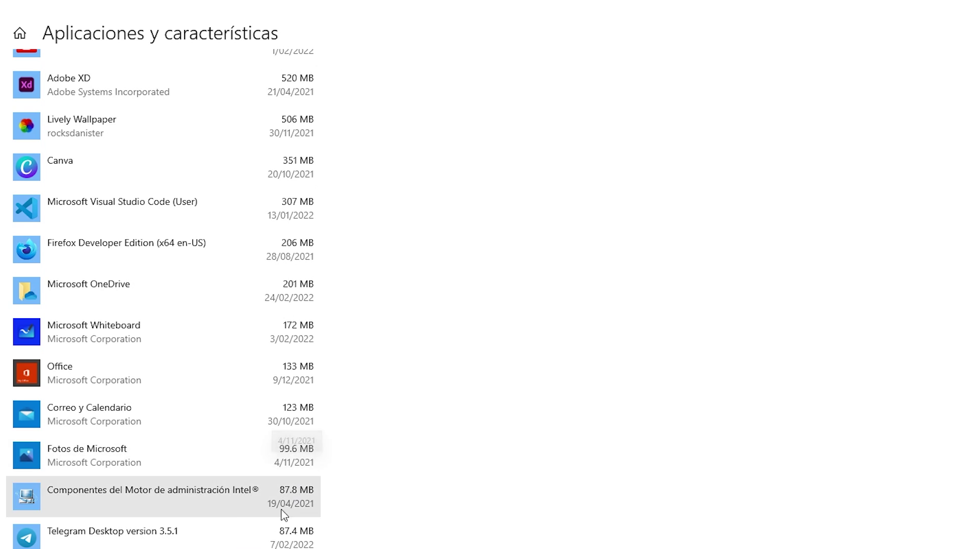
scroll(283, 504, "down", 2)
scroll(206, 413, "up", 2)
scroll(215, 411, "down", 2)
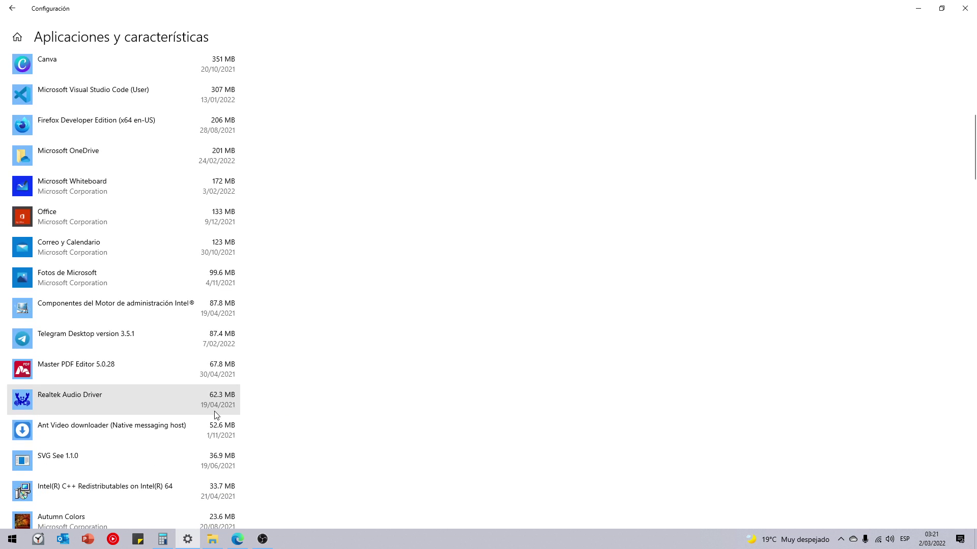
scroll(215, 438, "up", 6)
scroll(215, 438, "up", 3)
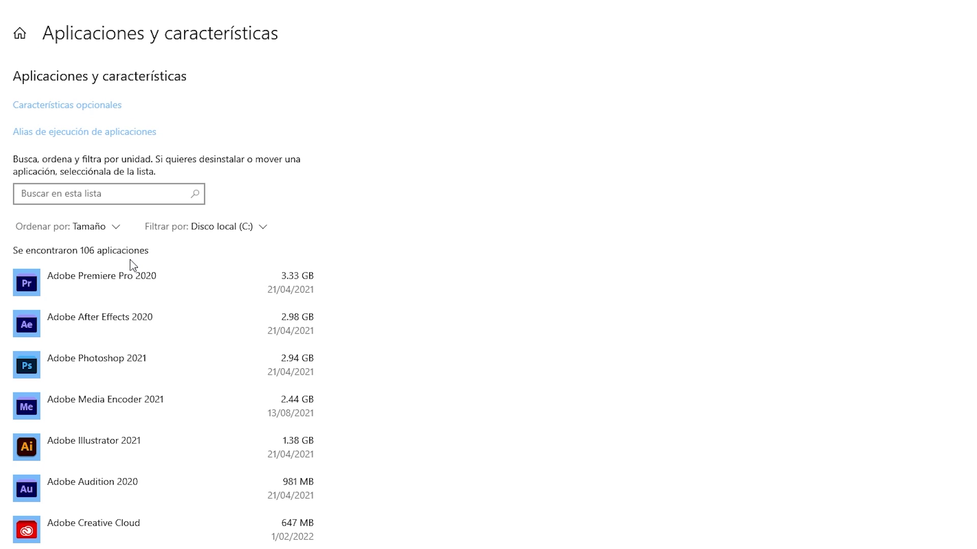
Step: Examine the size-sorted application list down to the small programs and return to the largest entries
scroll(168, 292, "down", 10)
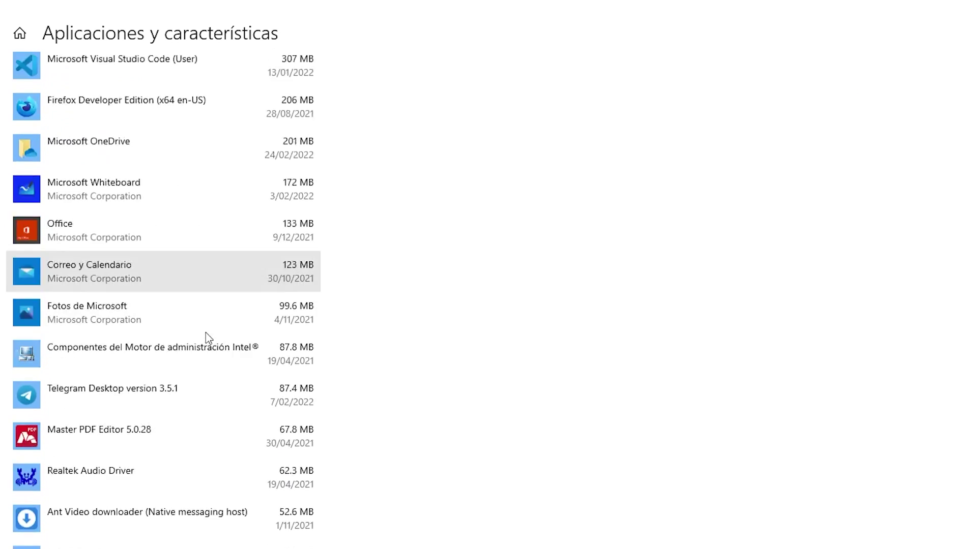
scroll(209, 338, "down", 15)
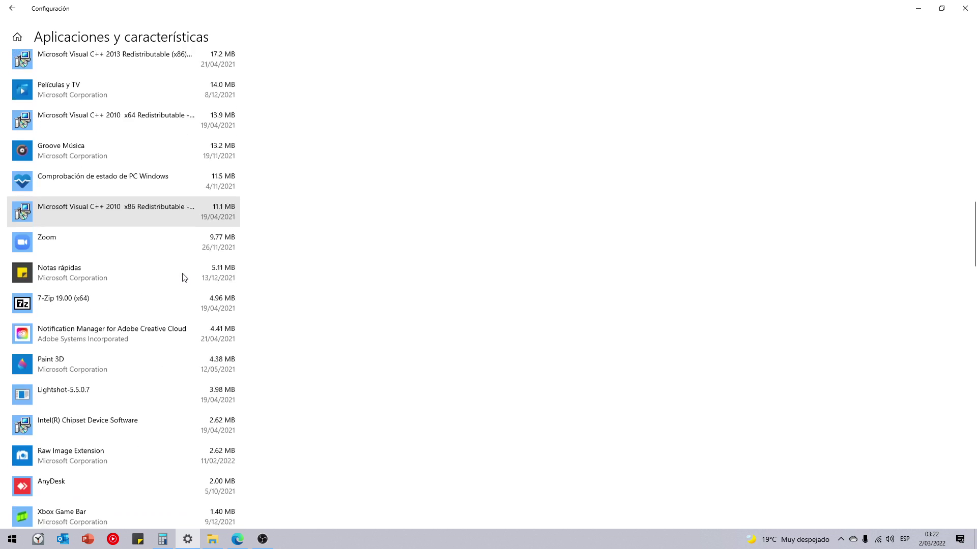
scroll(185, 285, "down", 3)
scroll(189, 297, "up", 20)
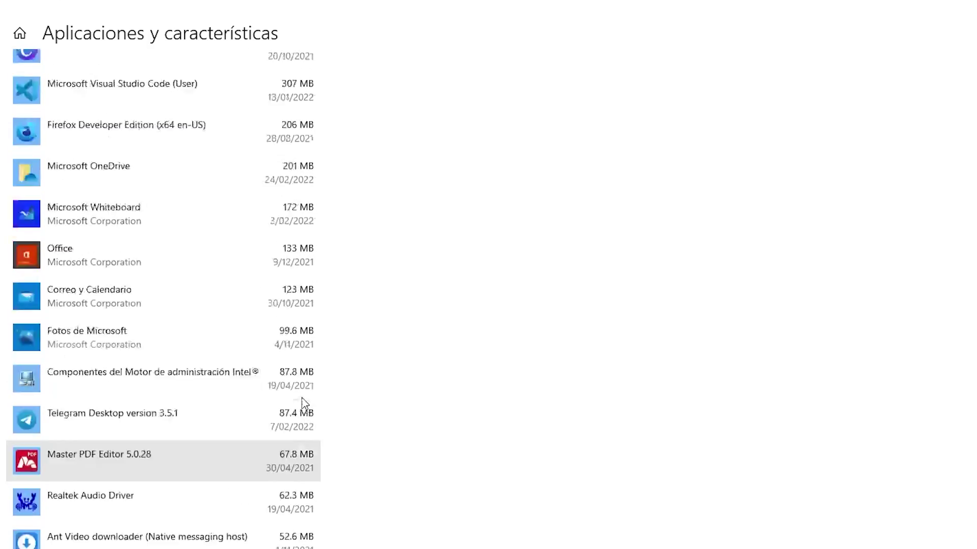
scroll(304, 403, "up", 12)
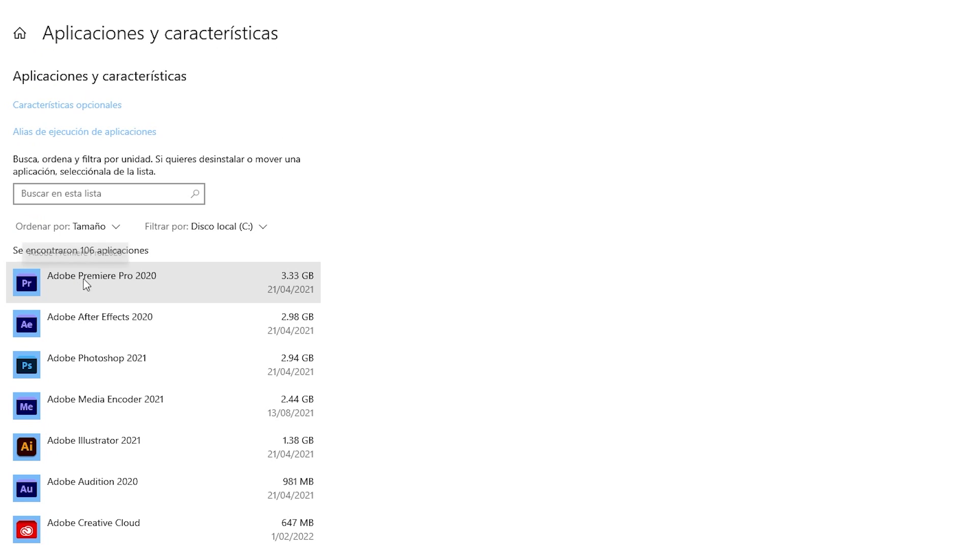
Step: Expand the Adobe Premiere Pro 2020 and Adobe After Effects 2020 entries to view their uninstall options, and review the other large applications
scroll(246, 290, "down", 2)
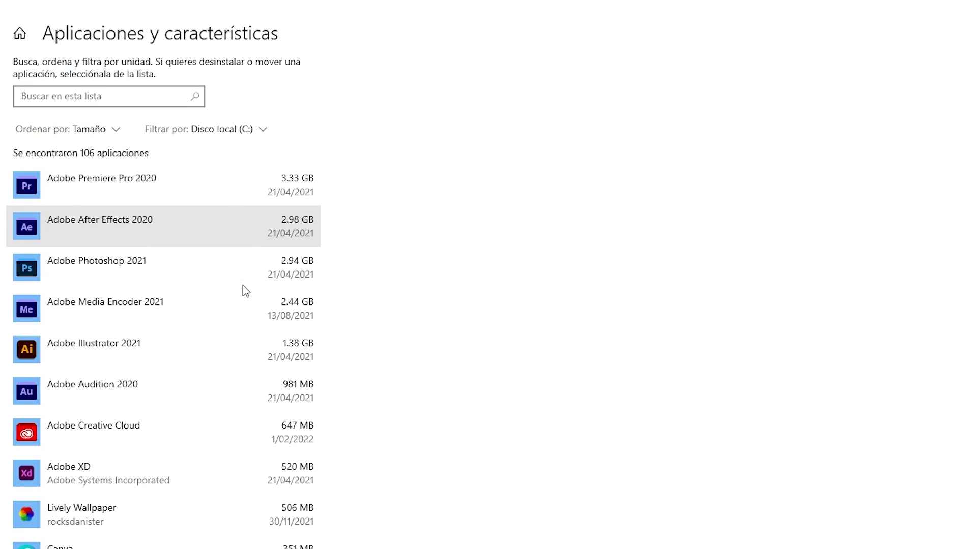
left_click(159, 183)
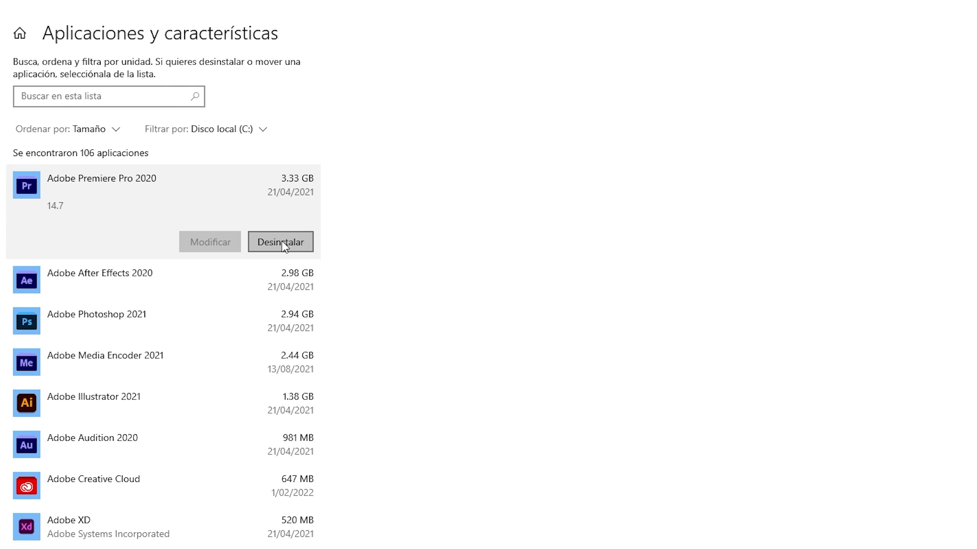
left_click(187, 287)
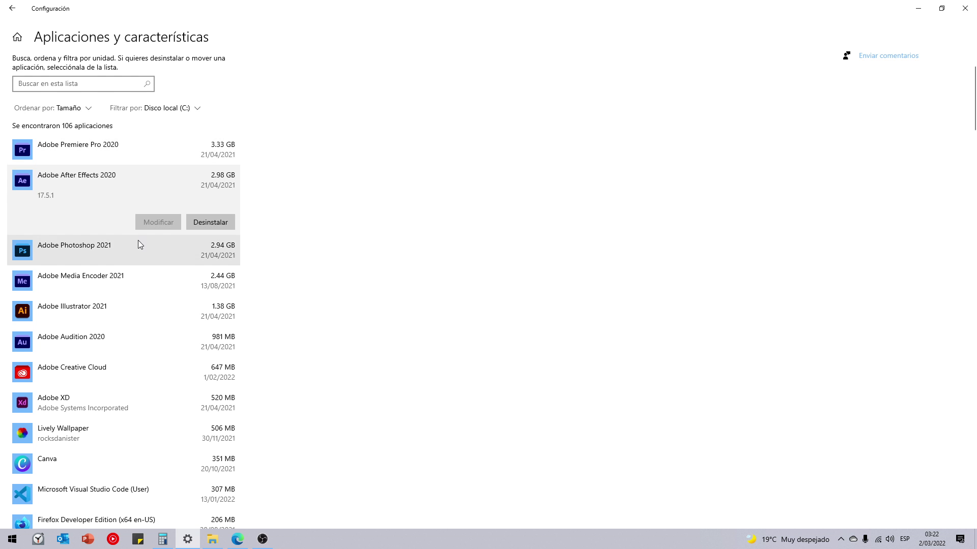
scroll(183, 309, "down", 4)
scroll(135, 241, "down", 4)
scroll(168, 209, "up", 3)
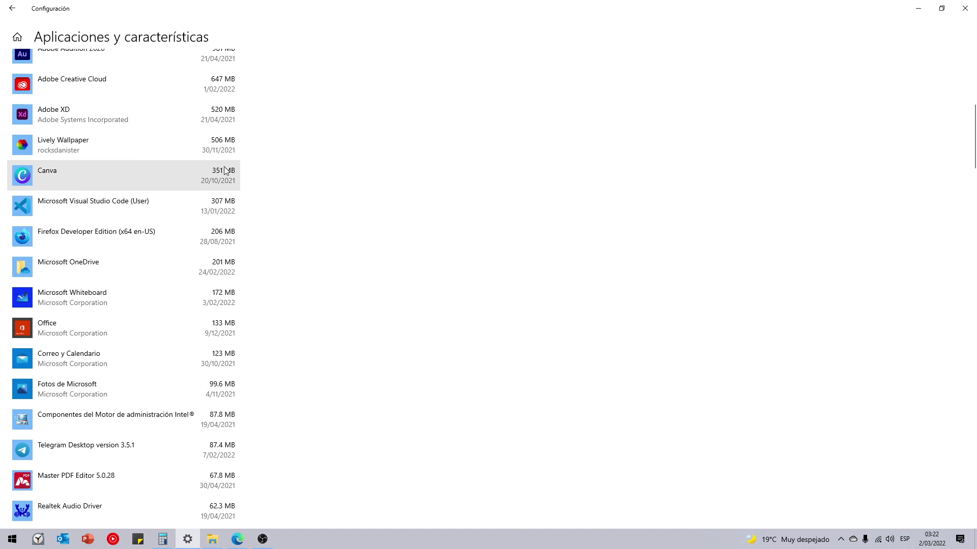
scroll(225, 331, "up", 3)
scroll(224, 333, "up", 4)
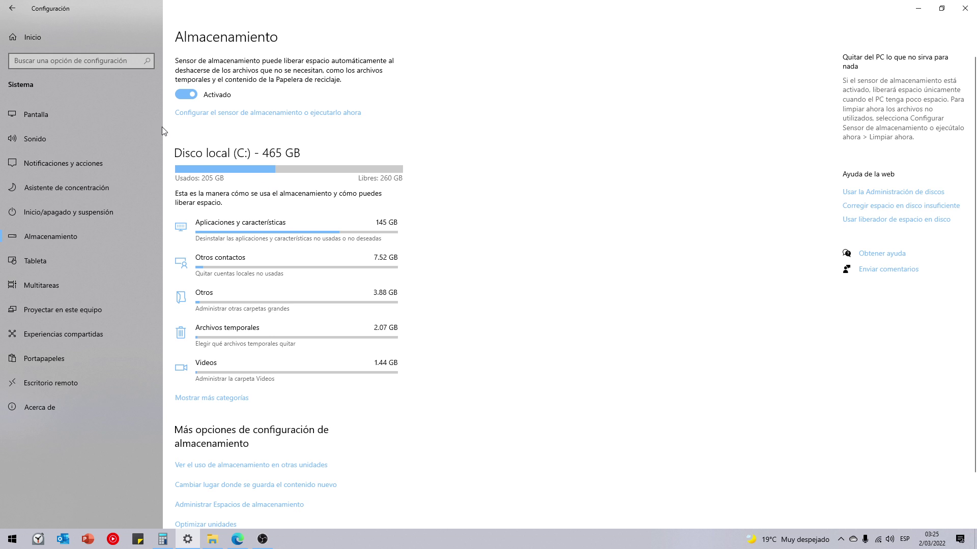
Step: Return to the main Configuración page and open the Aplicaciones en segundo plano settings under Privacidad
left_click(12, 8)
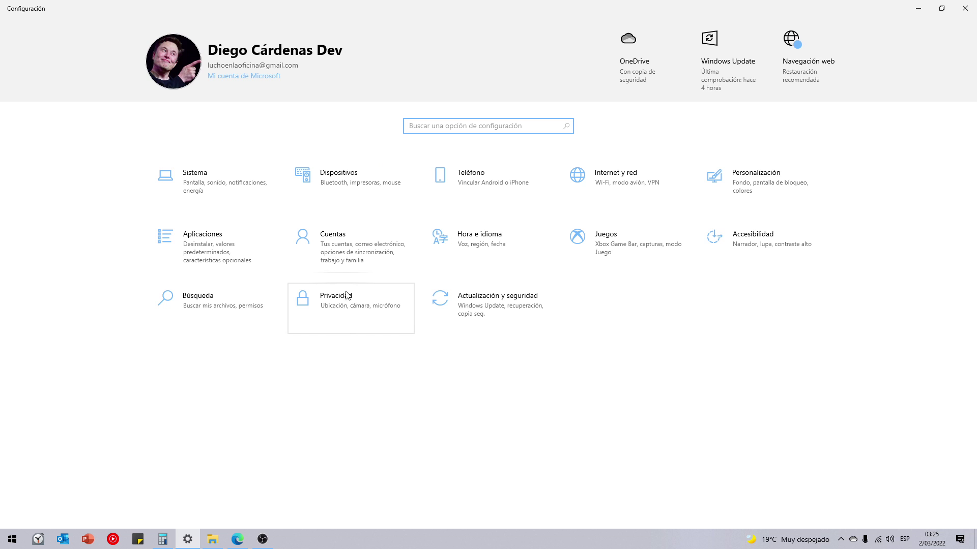
left_click(341, 314)
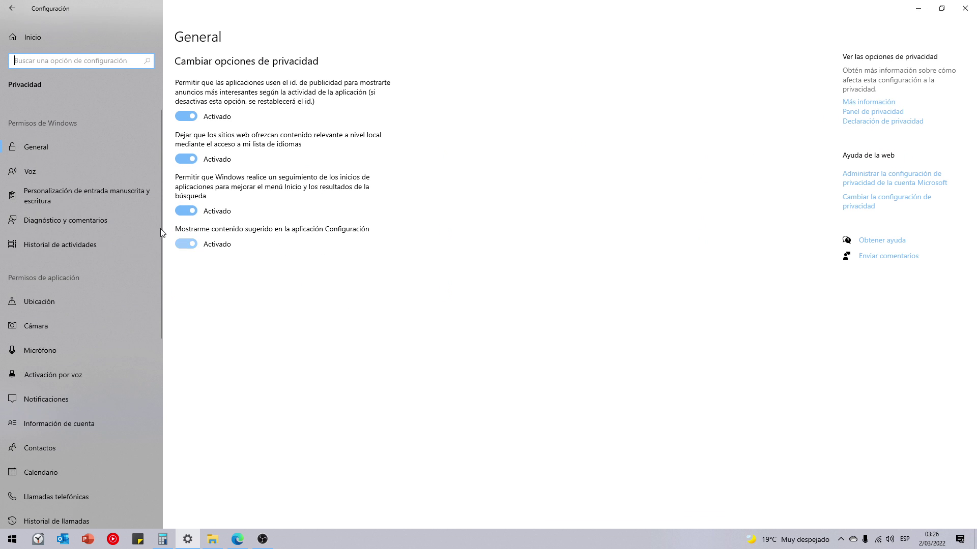
scroll(74, 163, "down", 3)
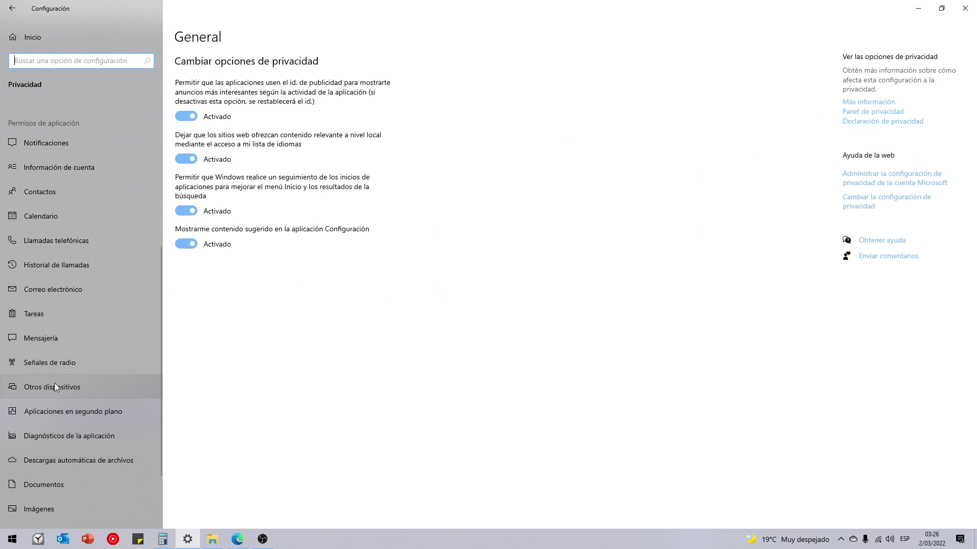
left_click(84, 413)
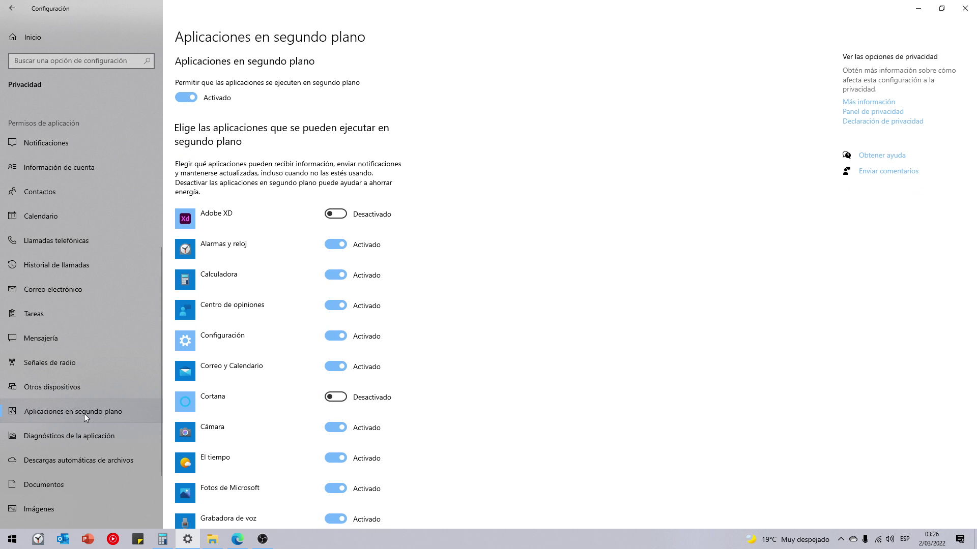
Step: Examine the general background permission and the individual states of the applications allowed to run in the background
scroll(397, 259, "down", 2)
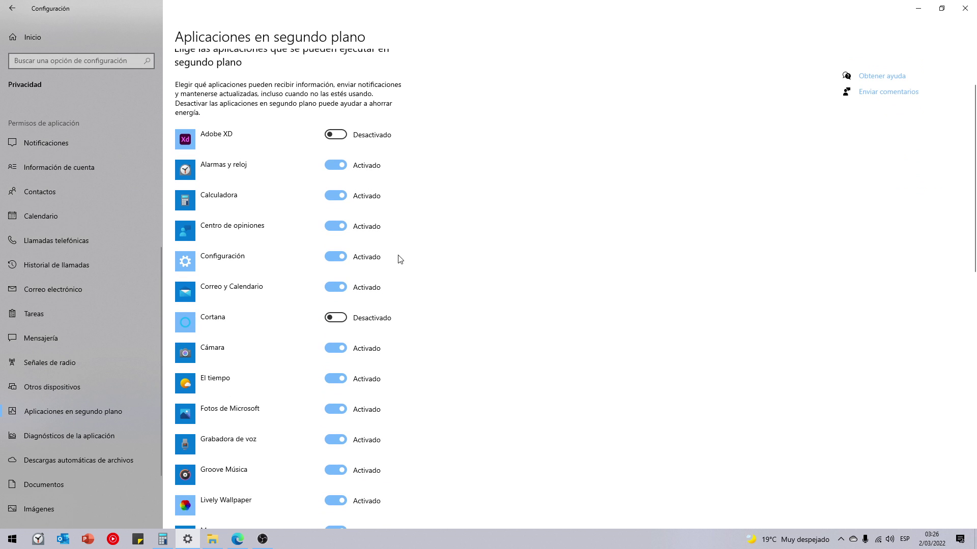
scroll(422, 270, "up", 2)
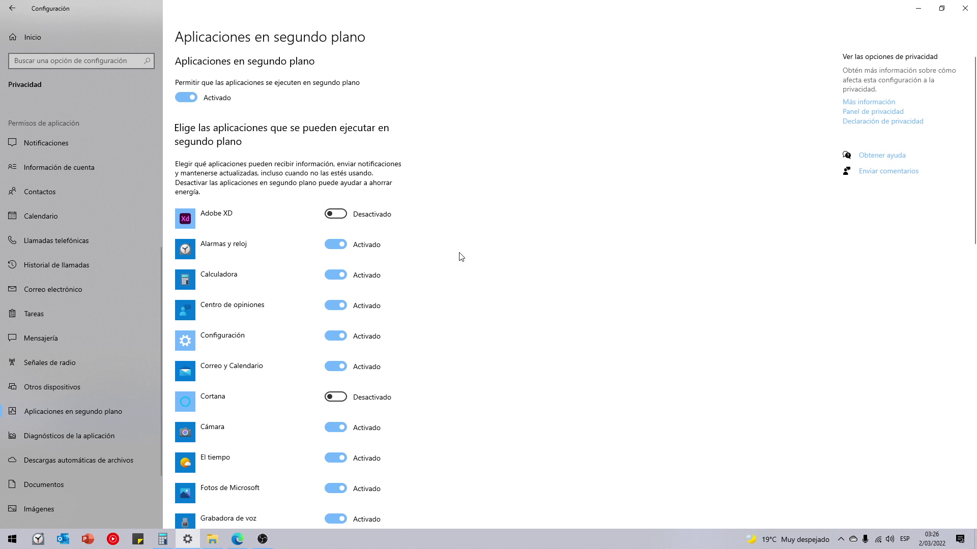
scroll(461, 257, "down", 8)
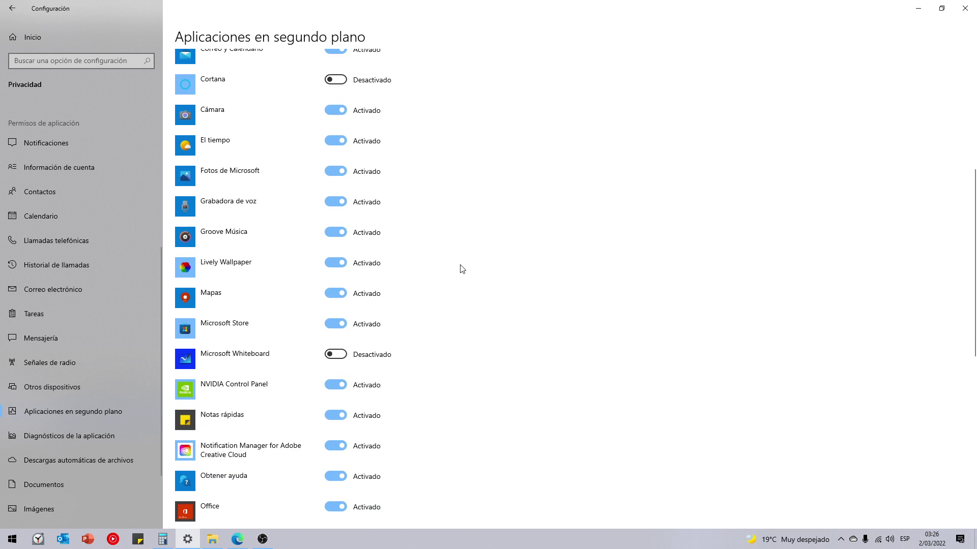
scroll(465, 305, "up", 5)
scroll(304, 390, "down", 1)
scroll(304, 390, "up", 4)
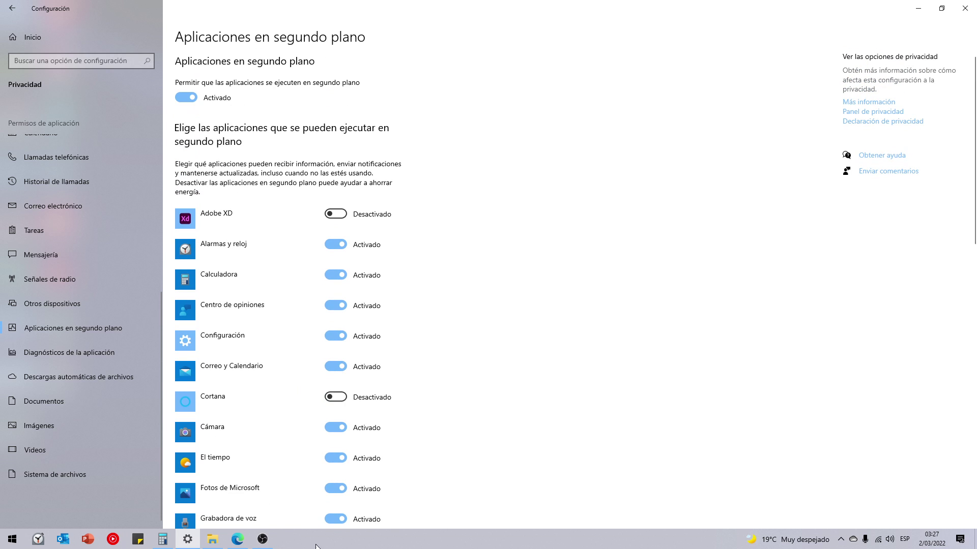
scroll(481, 345, "down", 4)
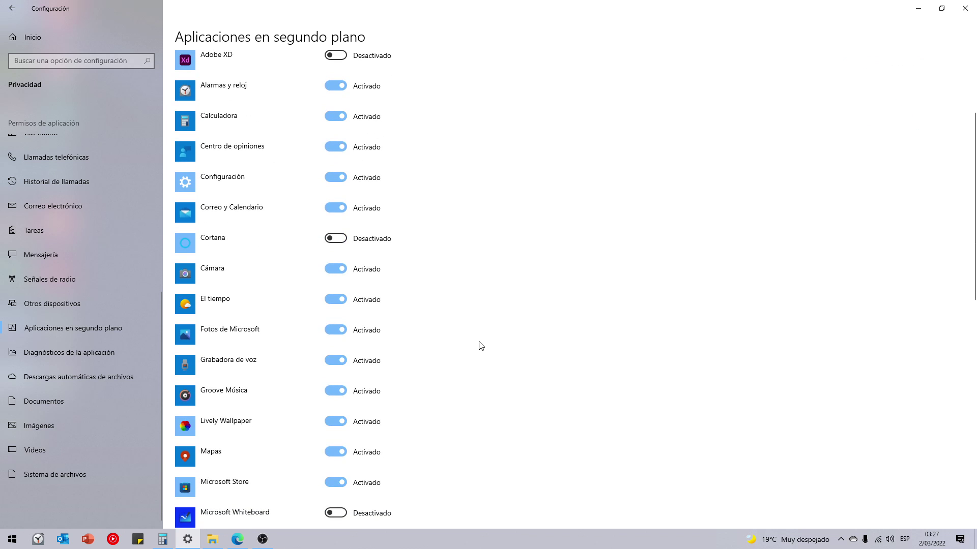
scroll(483, 321, "up", 2)
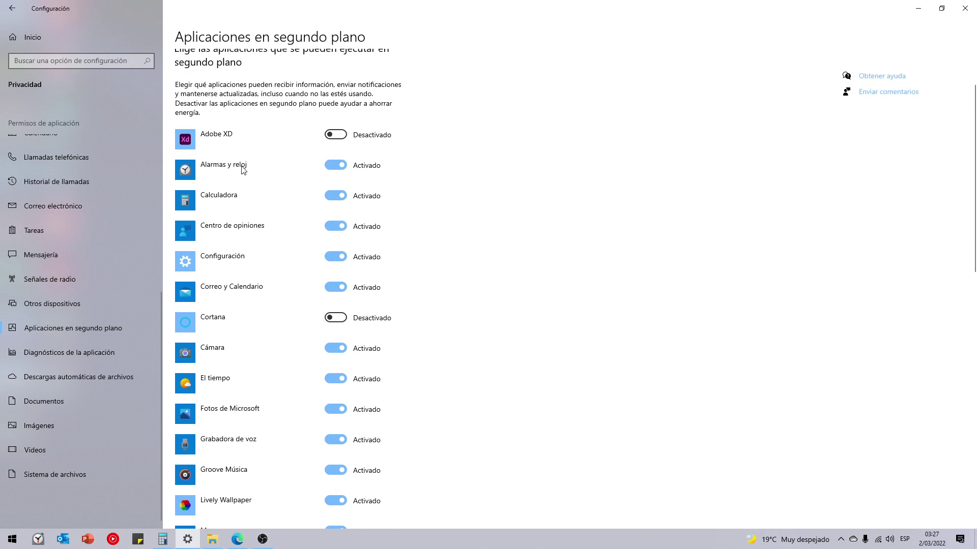
Step: Review the background application list through YouTube Music, checking the Mapas and Microsoft Store entries, and return to the general permission
scroll(244, 210, "down", 10)
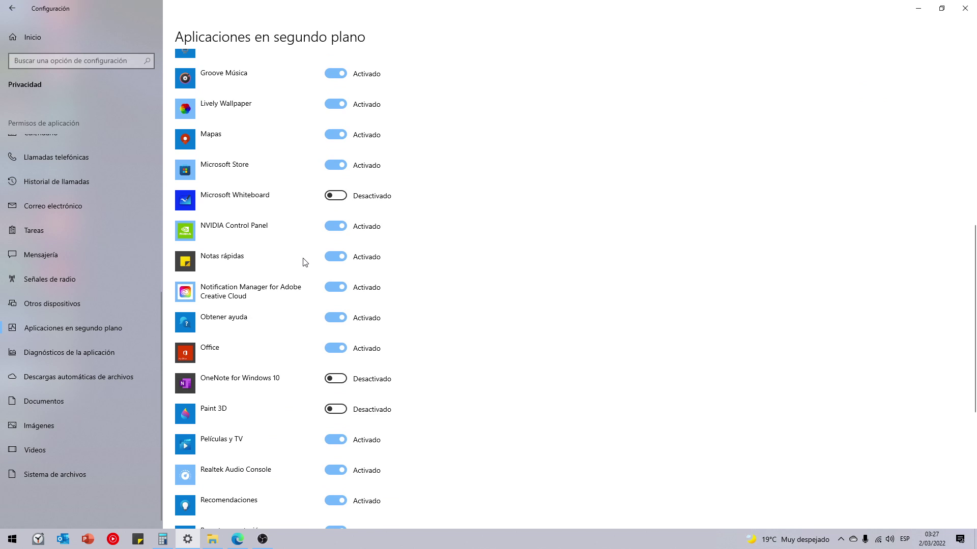
scroll(304, 260, "down", 8)
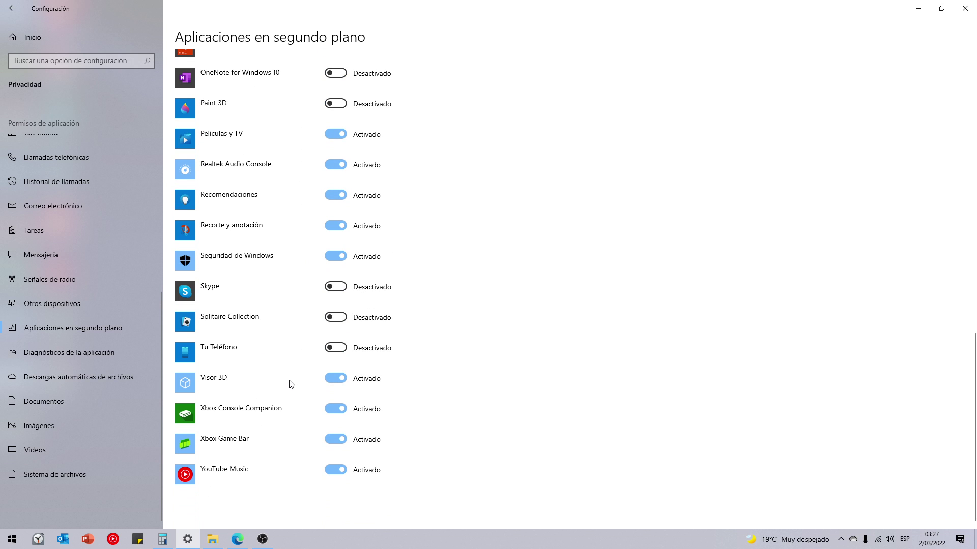
scroll(294, 366, "up", 2)
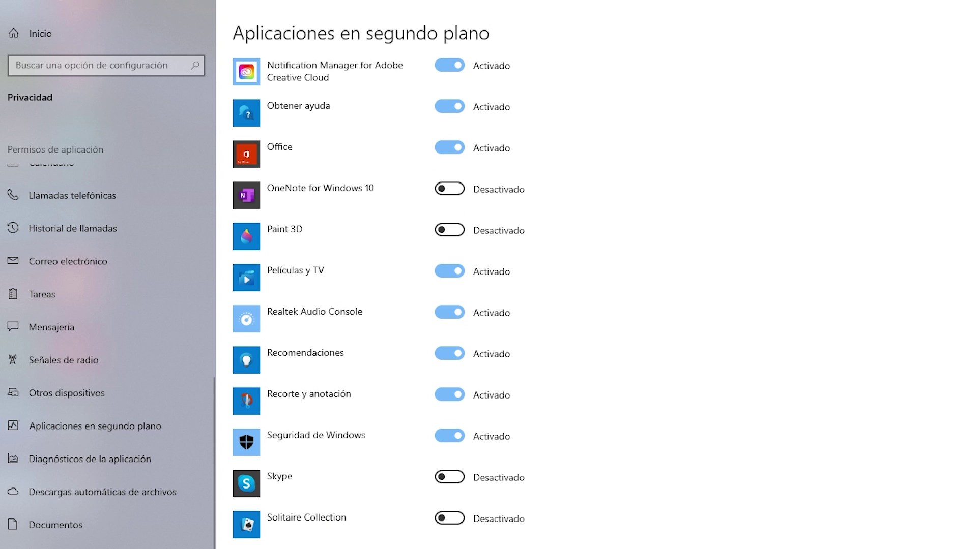
scroll(291, 342, "up", 3)
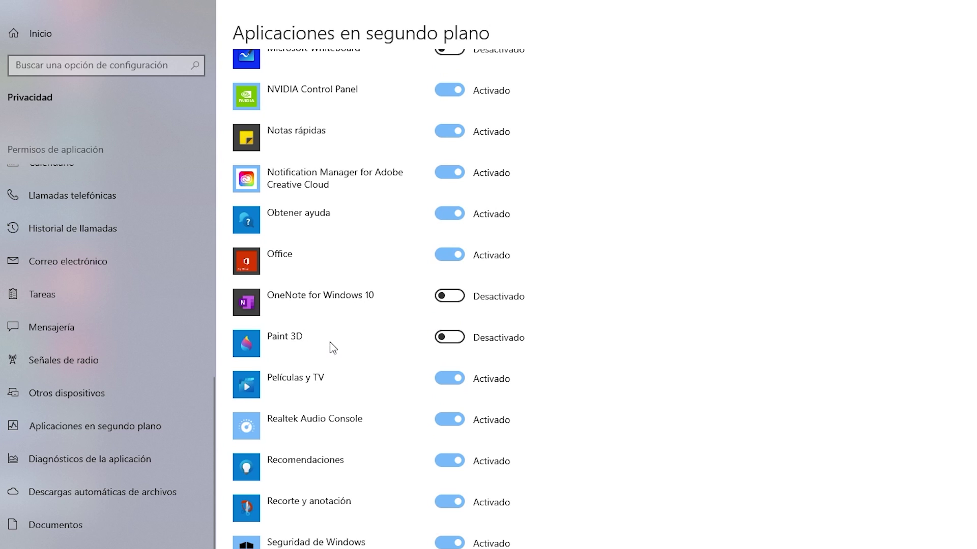
scroll(332, 349, "up", 10)
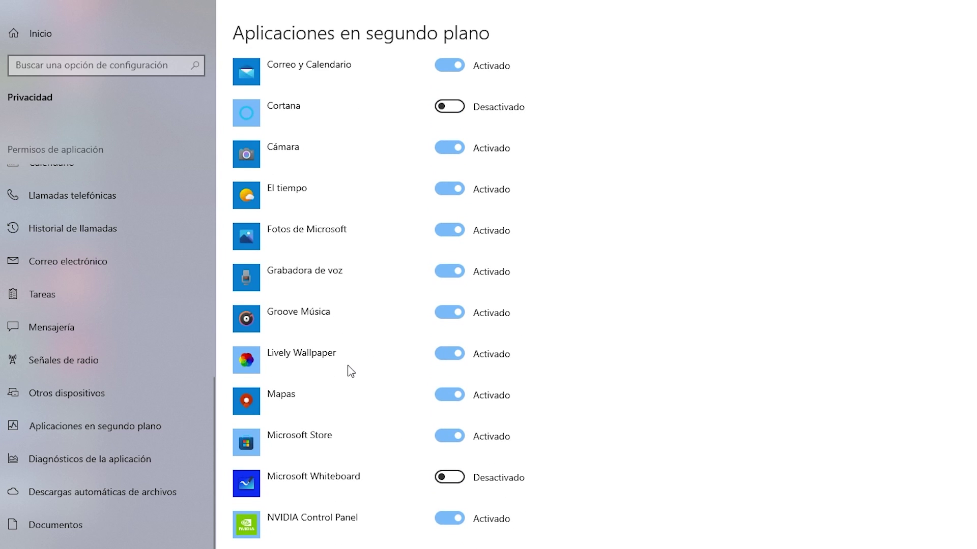
scroll(349, 375, "up", 3)
scroll(343, 426, "down", 3)
left_click(450, 395)
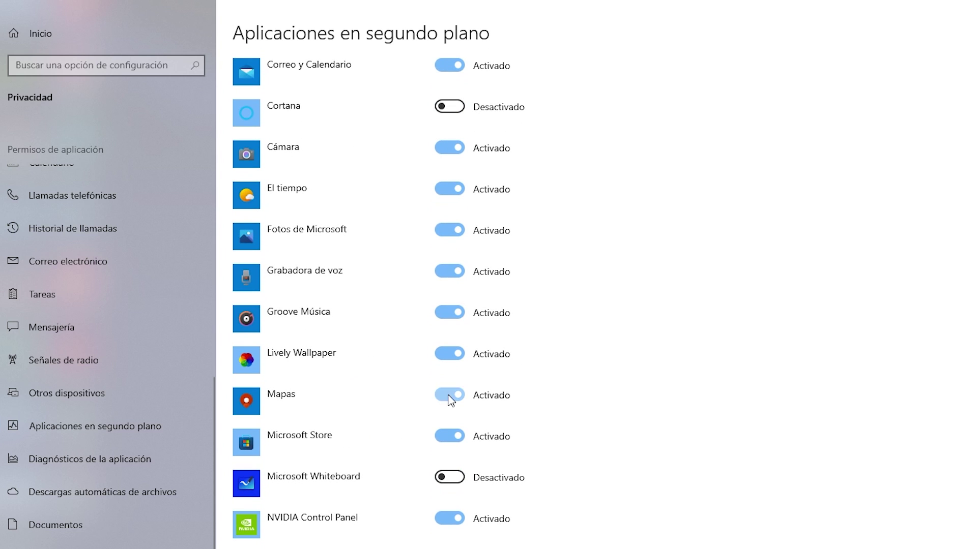
left_click(445, 437)
scroll(464, 407, "up", 10)
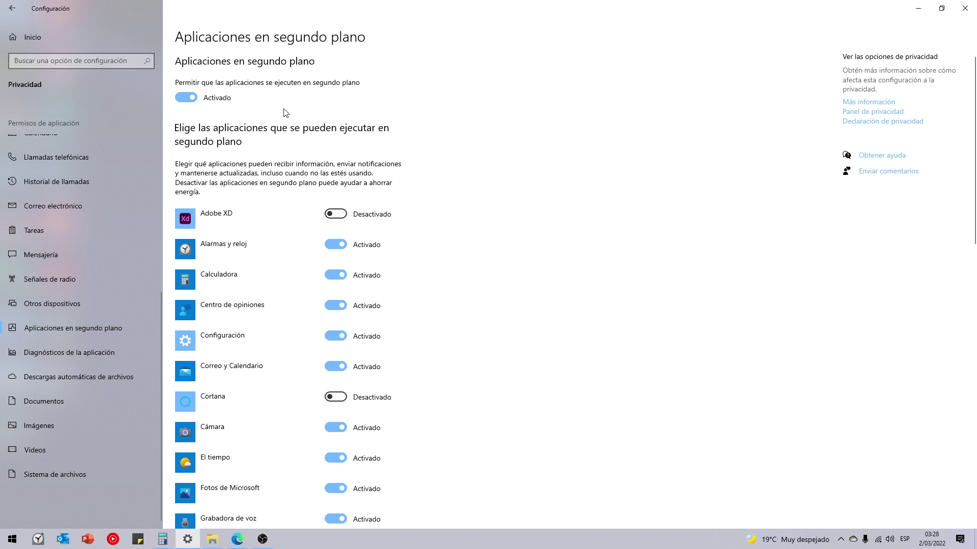
scroll(285, 112, "down", 15)
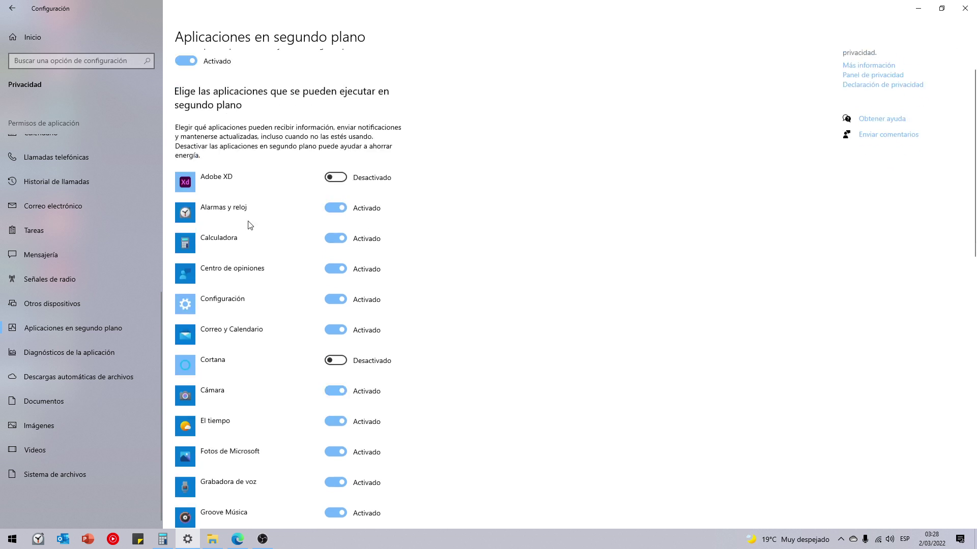
scroll(354, 315, "up", 15)
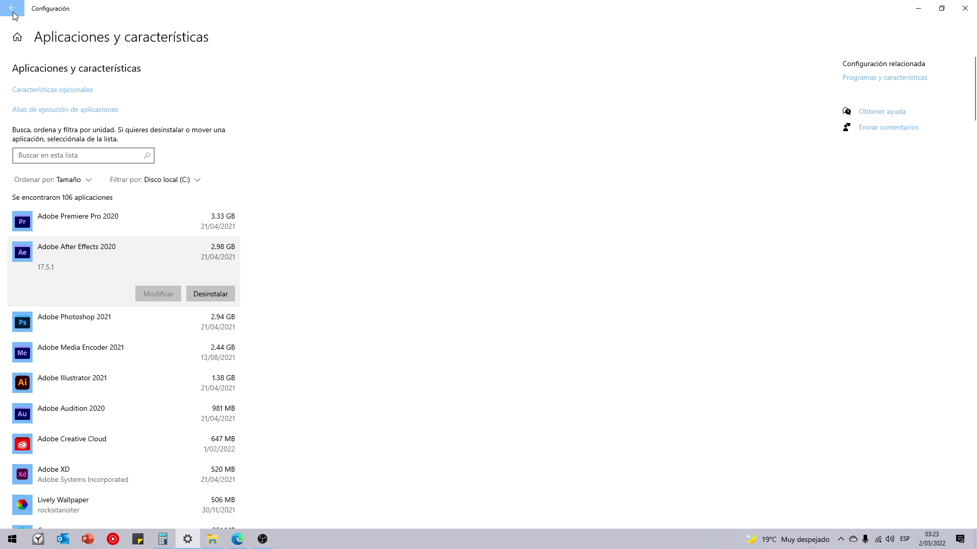
Step: Leave the application list, close Configuración and reopen it at the Almacenamiento page of Sistema
left_click(13, 11)
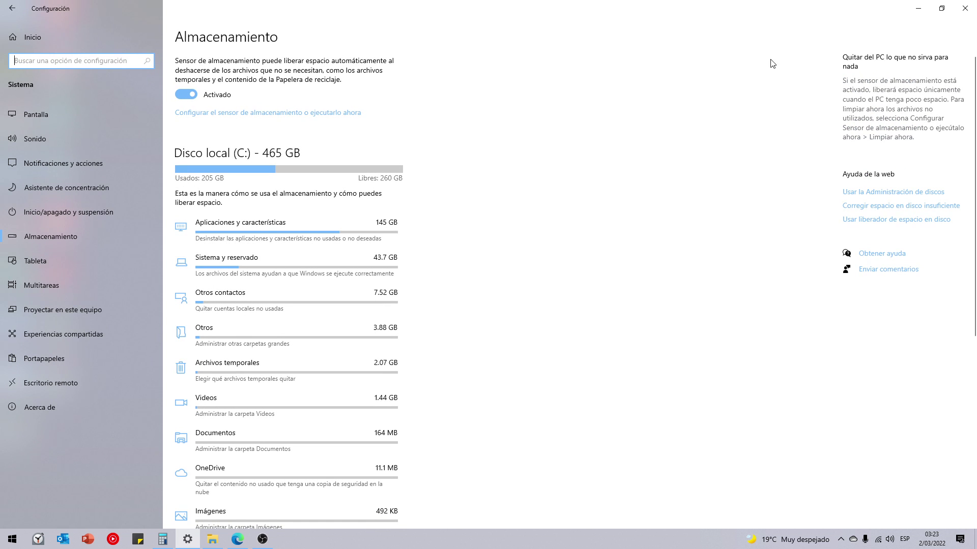
left_click(960, 13)
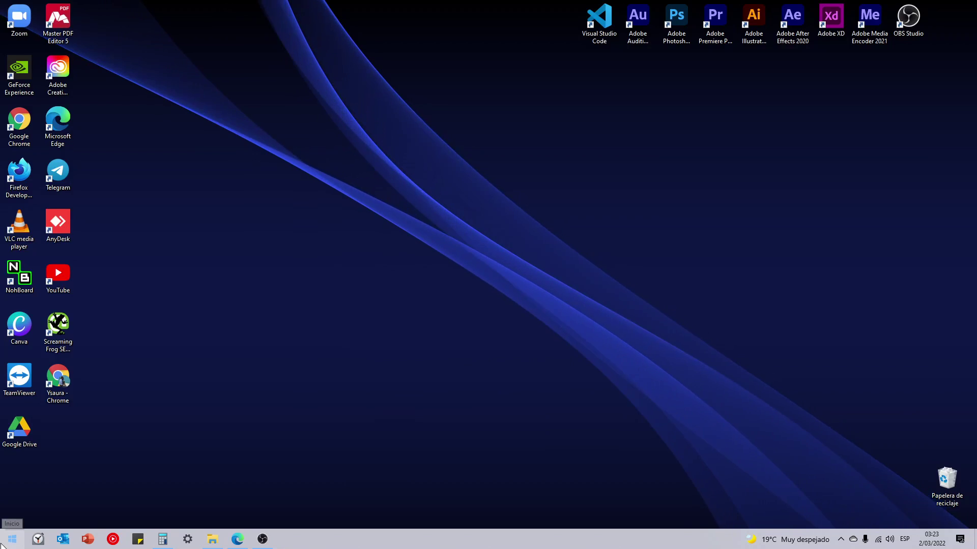
left_click(12, 539)
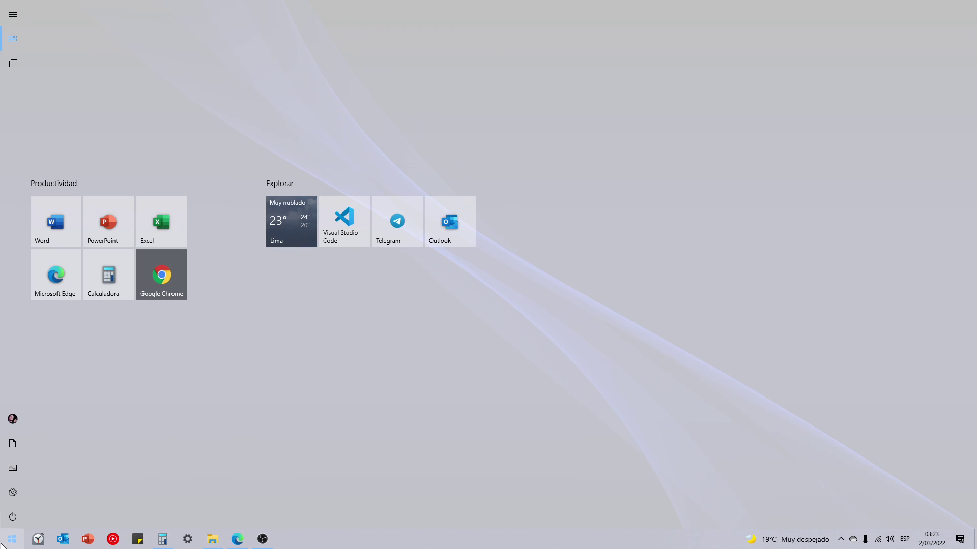
left_click(14, 493)
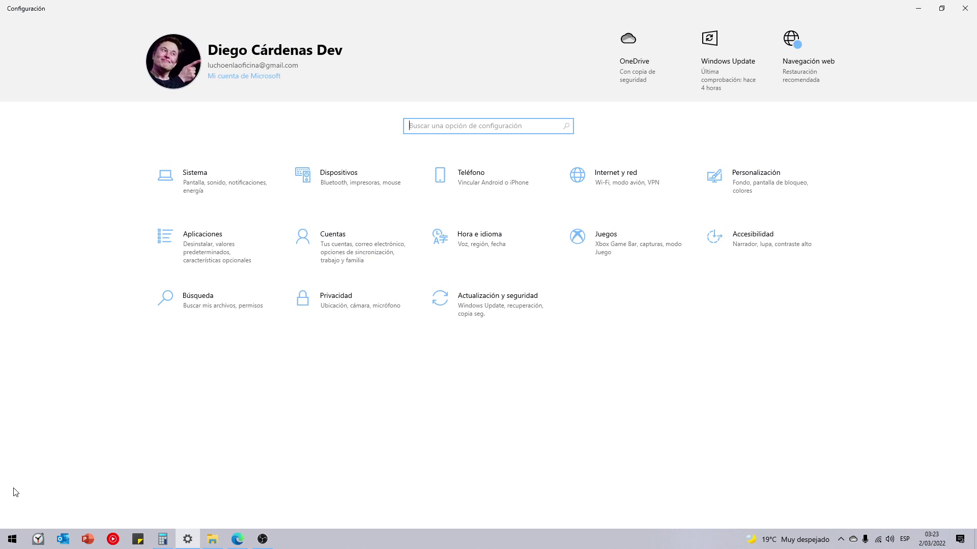
left_click(230, 190)
left_click(63, 237)
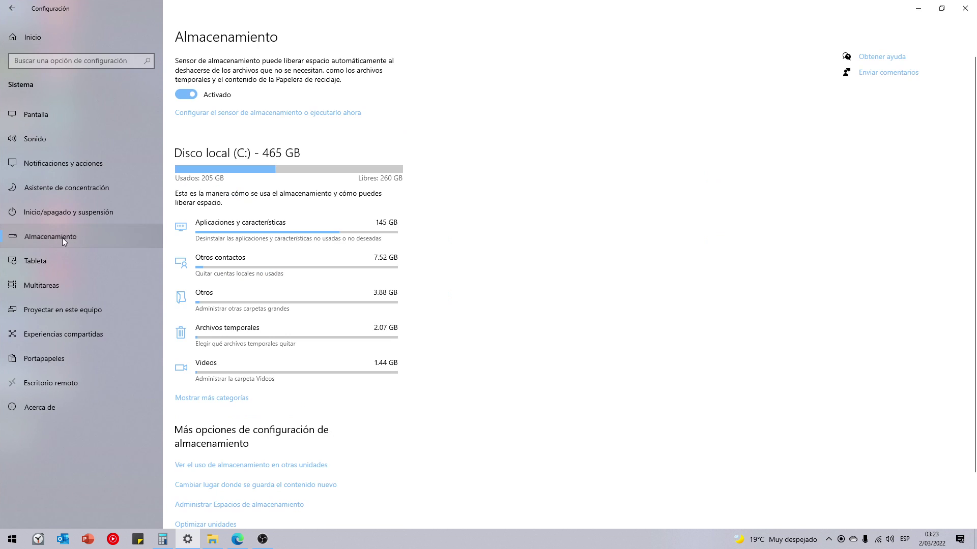